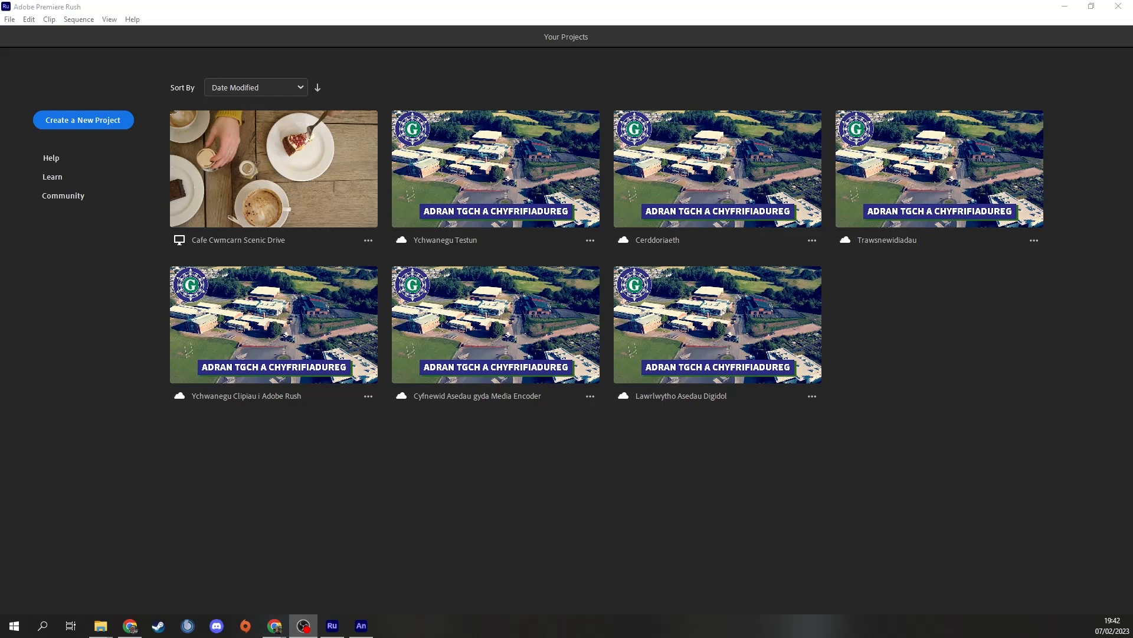
- Switch to Adobe Animate and create an 800 x 600 HTML5 Canvas document at 24 fps
left_click(361, 625)
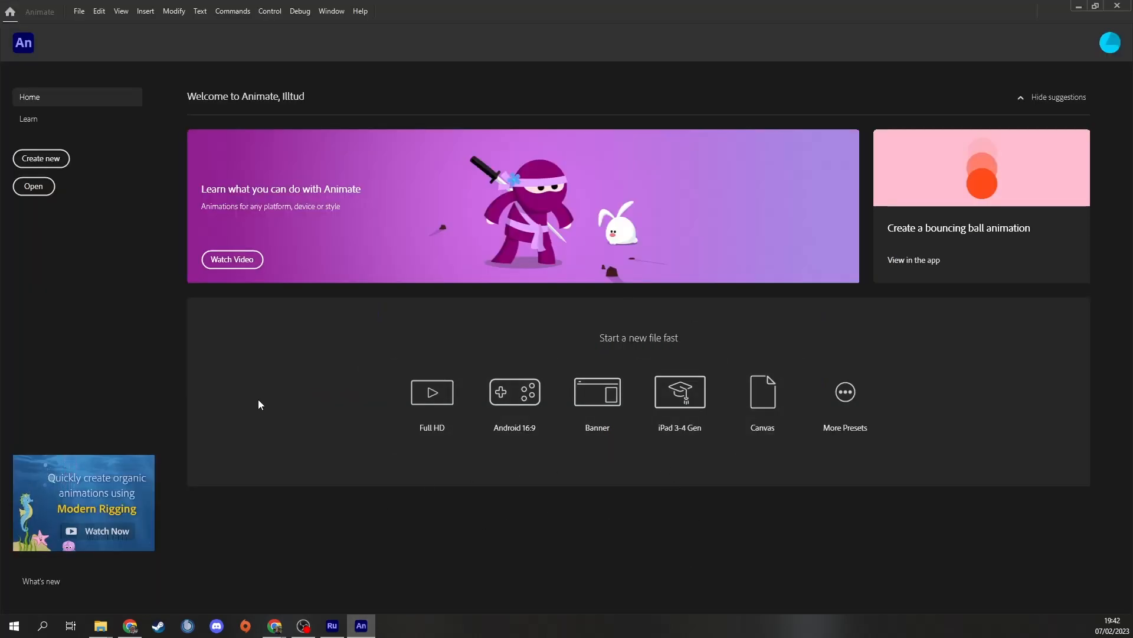
left_click(54, 162)
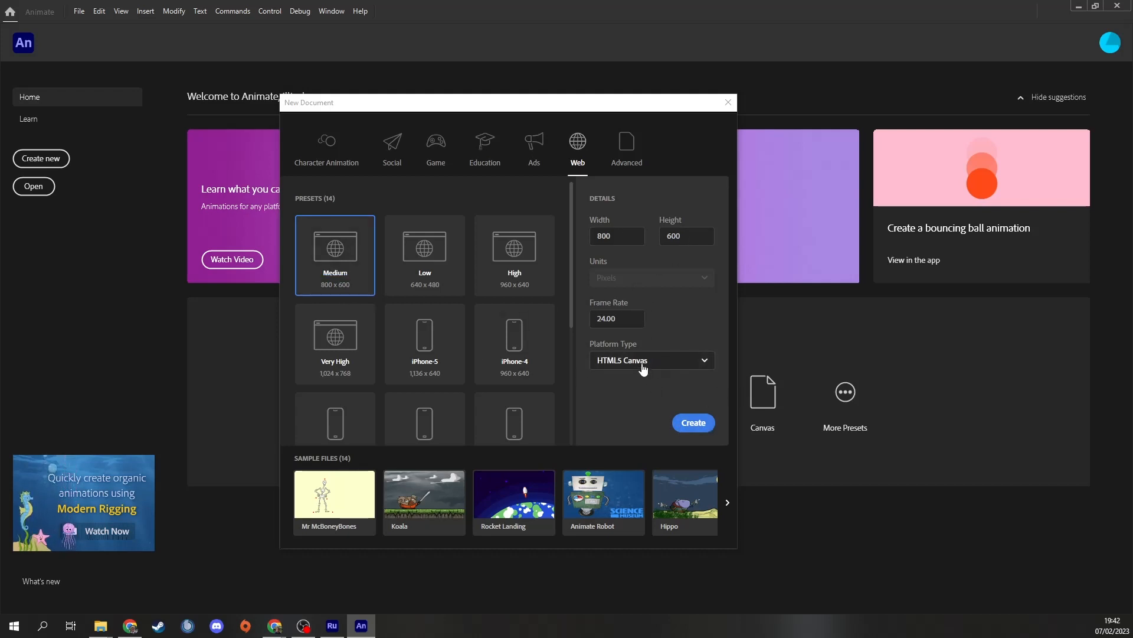
left_click(690, 425)
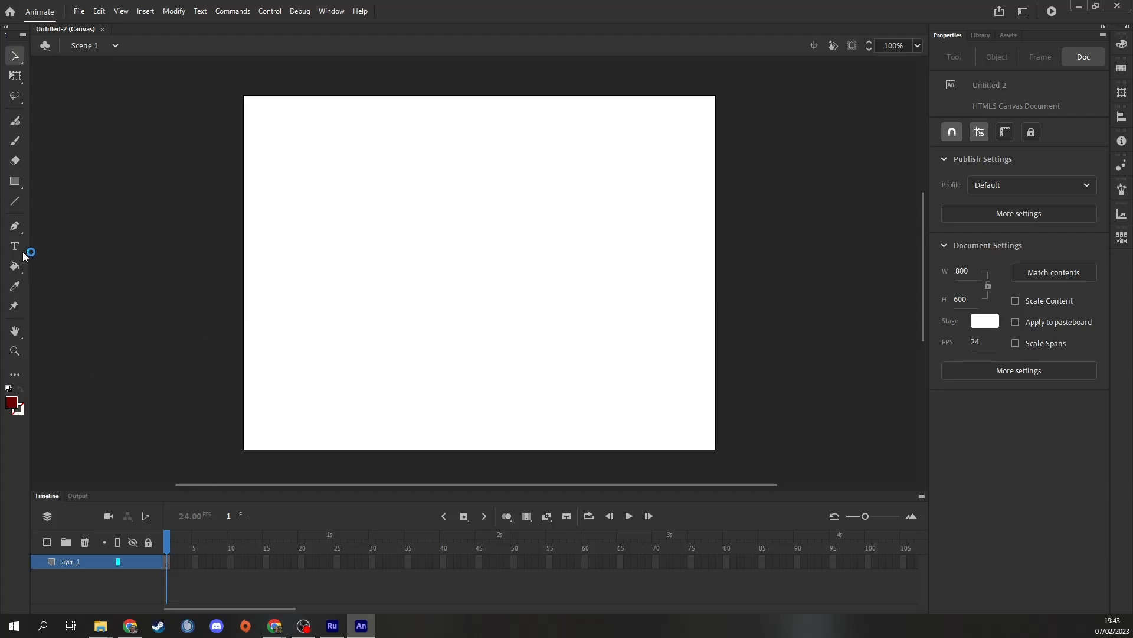
- Try drawing several dark red rectangles of different sizes on the stage with the Rectangle tool, and undo them all
left_click(18, 181)
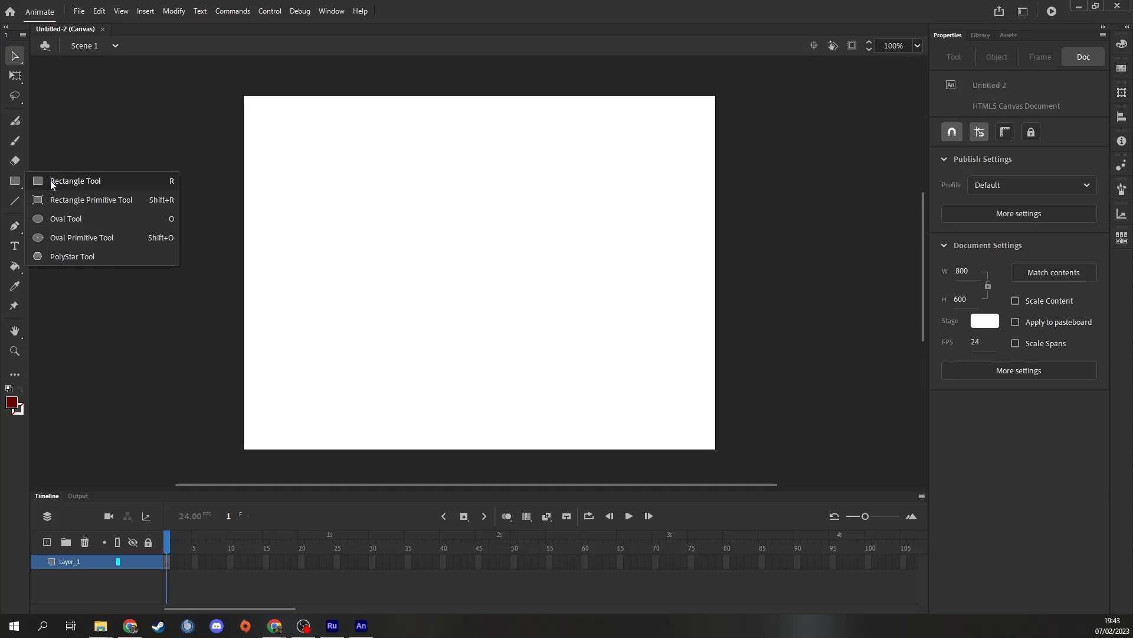
left_click(51, 183)
left_click_drag(275, 180, 436, 332)
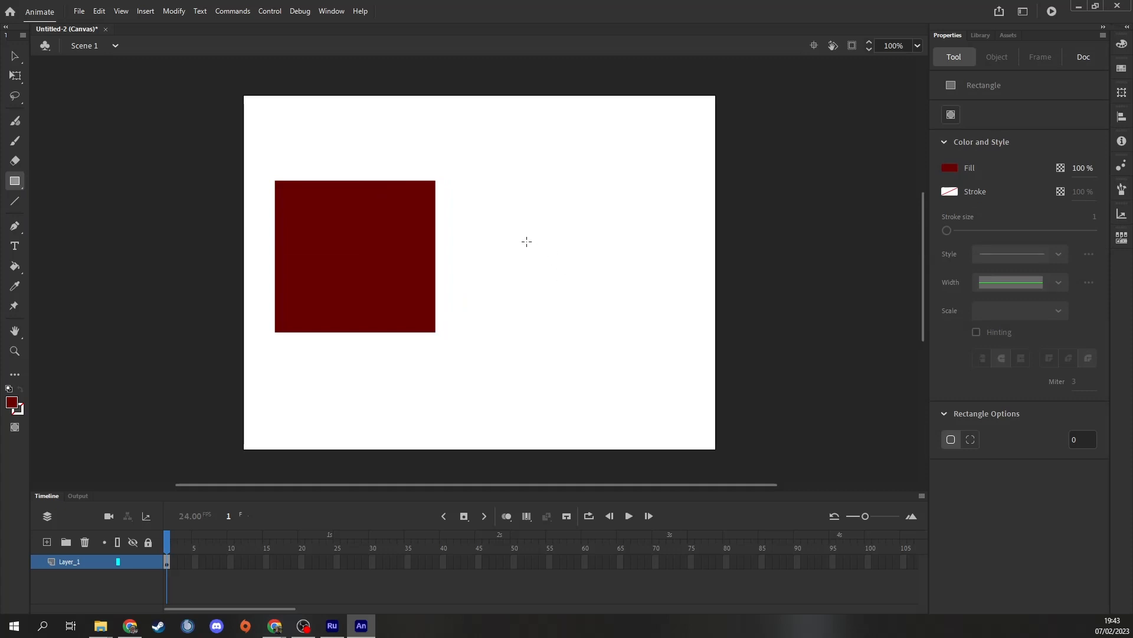
left_click_drag(490, 218, 638, 366)
left_click_drag(641, 297, 516, 265)
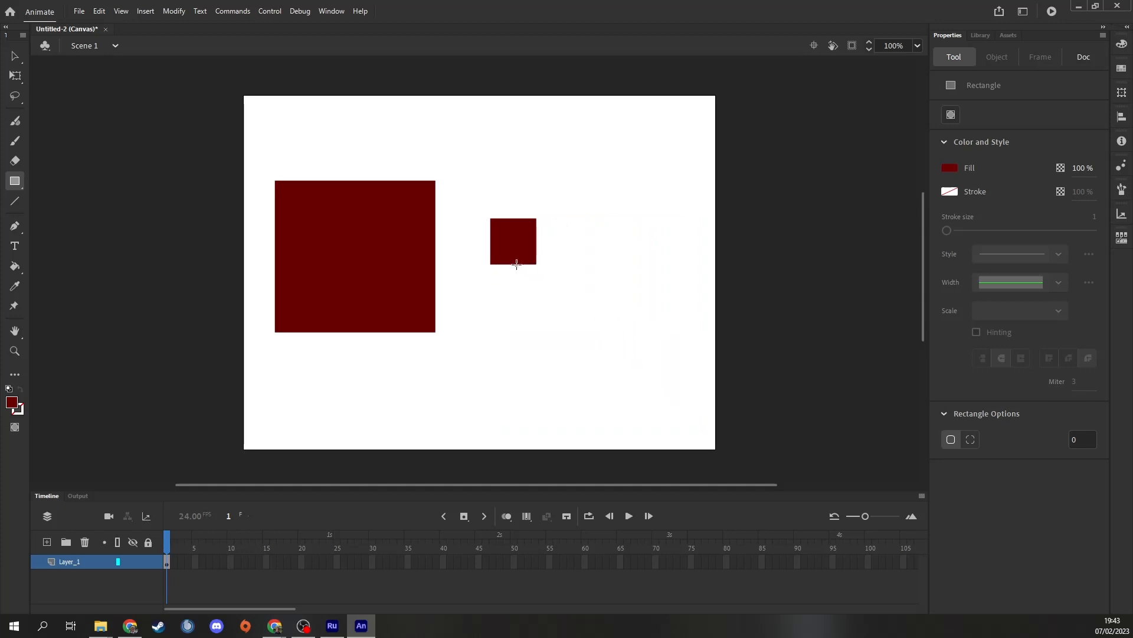
mouse_move(471, 305)
left_mouse_down()
mouse_move(595, 337)
mouse_move(660, 410)
mouse_move(491, 385)
mouse_move(472, 449)
mouse_move(629, 355)
mouse_move(678, 200)
mouse_move(628, 420)
left_mouse_up()
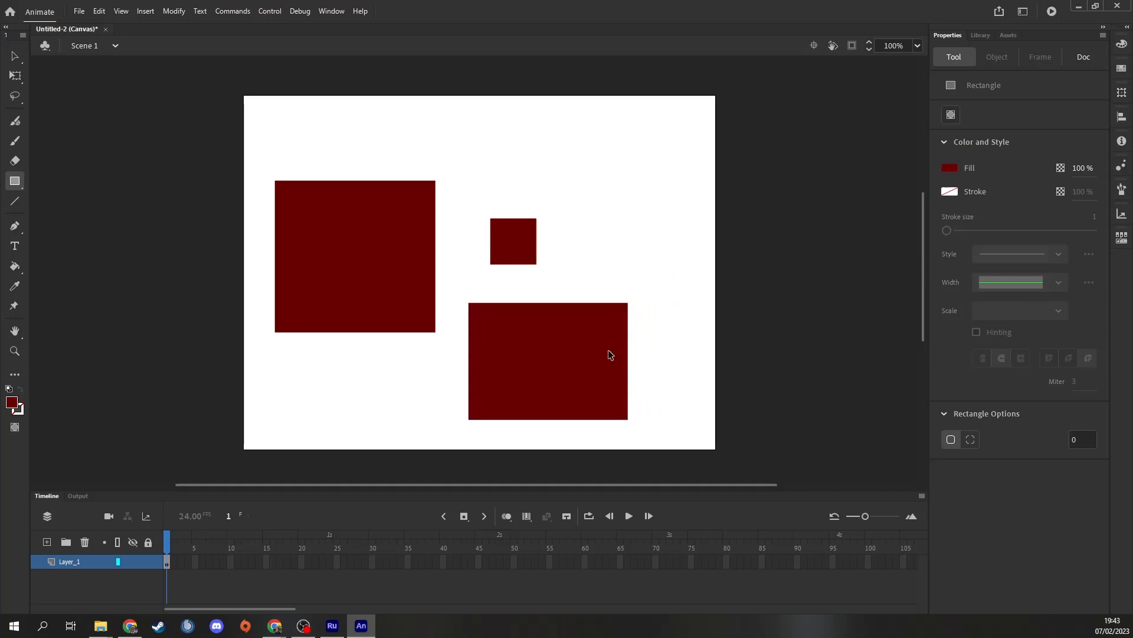
key("ctrl+z")
key("ctrl+z")
key("ctrl+z")
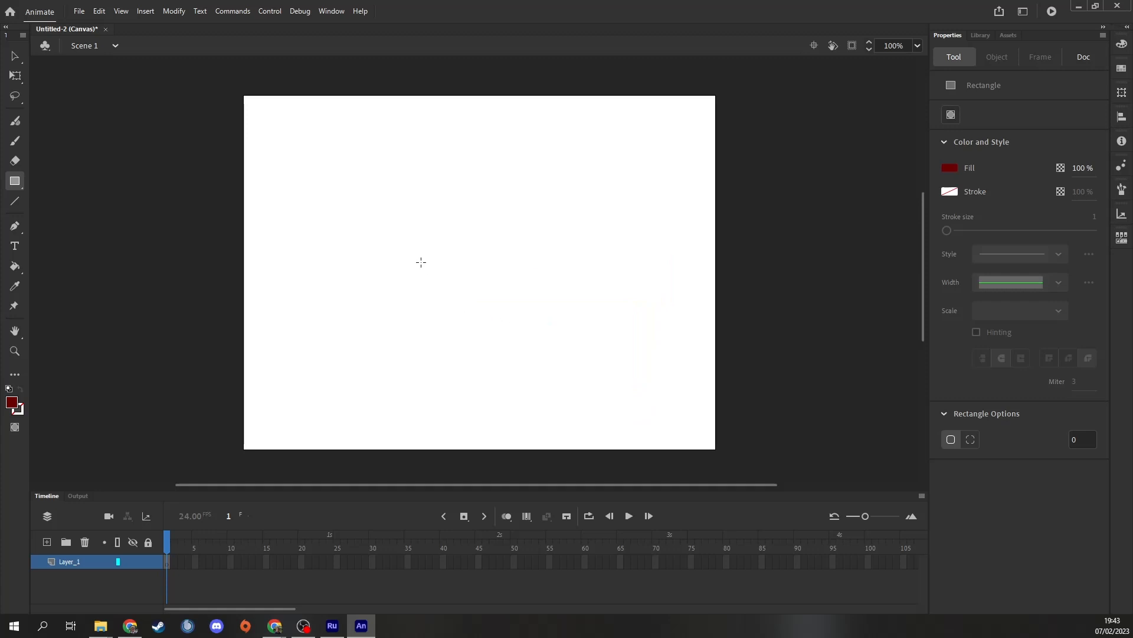
- Draw a dark red square near the stage centre, bending its upper edge inward and its right edge outward
left_click_drag(380, 247, 522, 390)
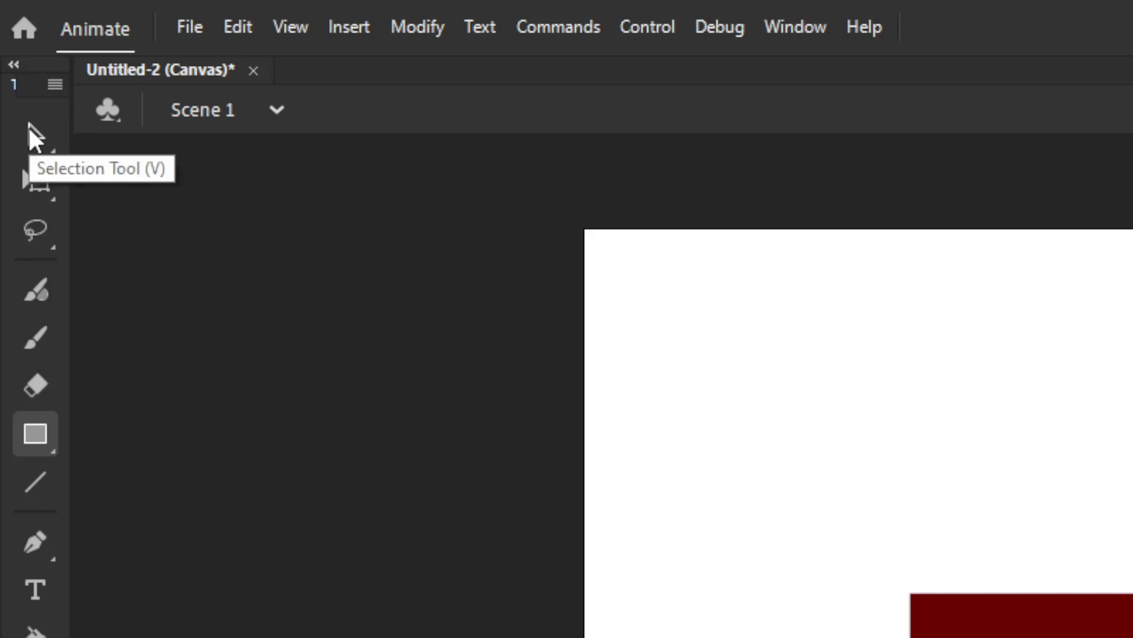
left_click(32, 130)
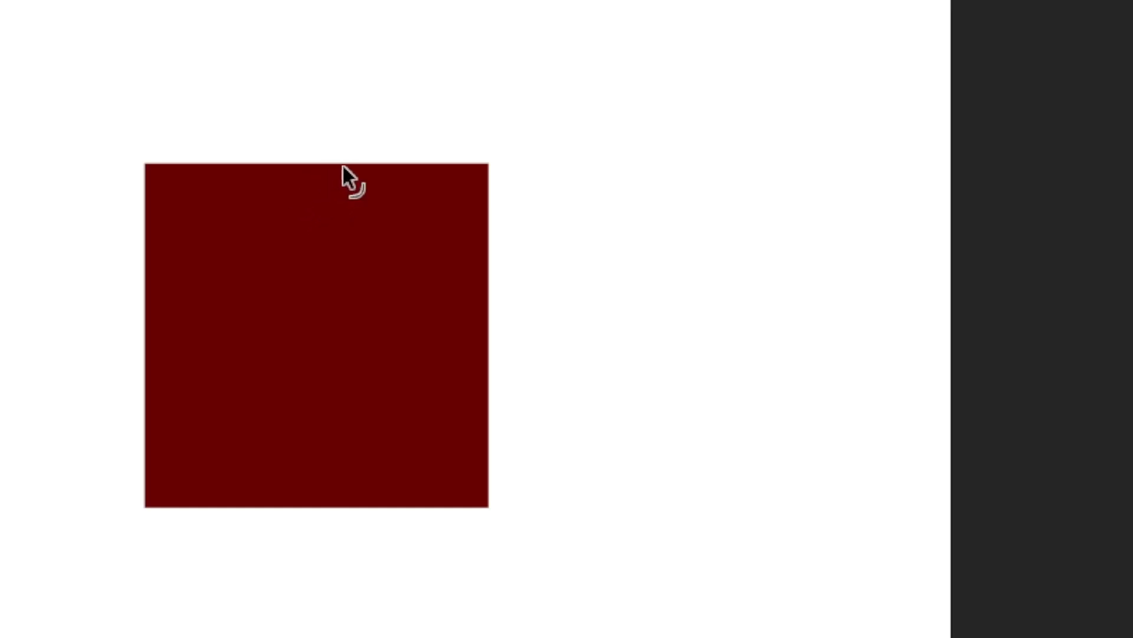
left_click_drag(342, 165, 344, 319)
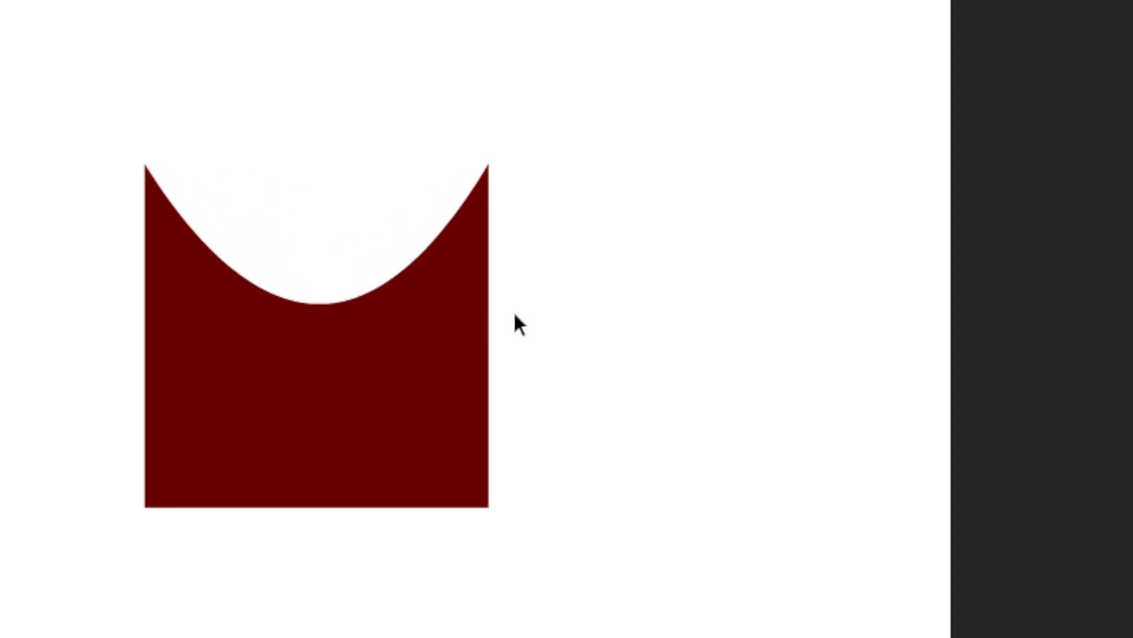
left_click_drag(488, 361, 587, 473)
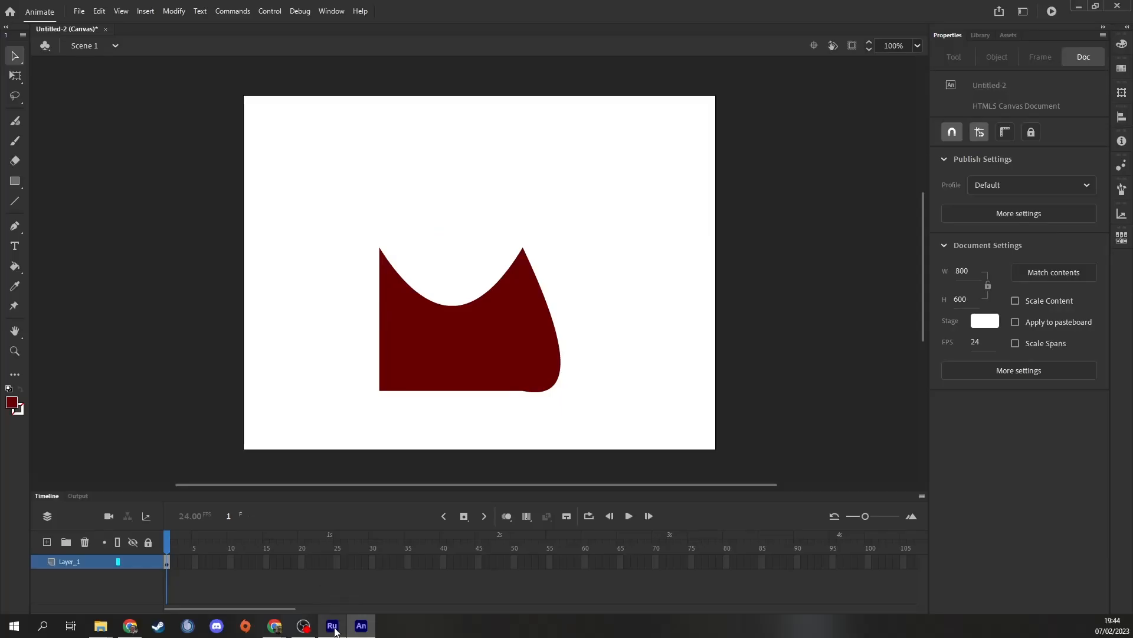
left_click(332, 625)
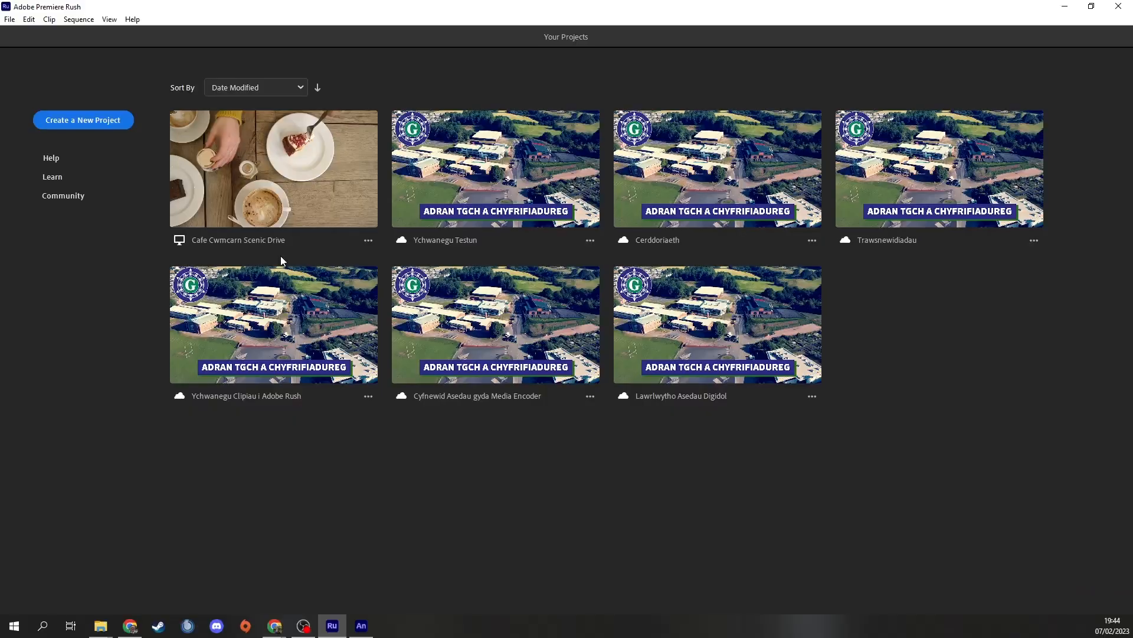
left_click(371, 624)
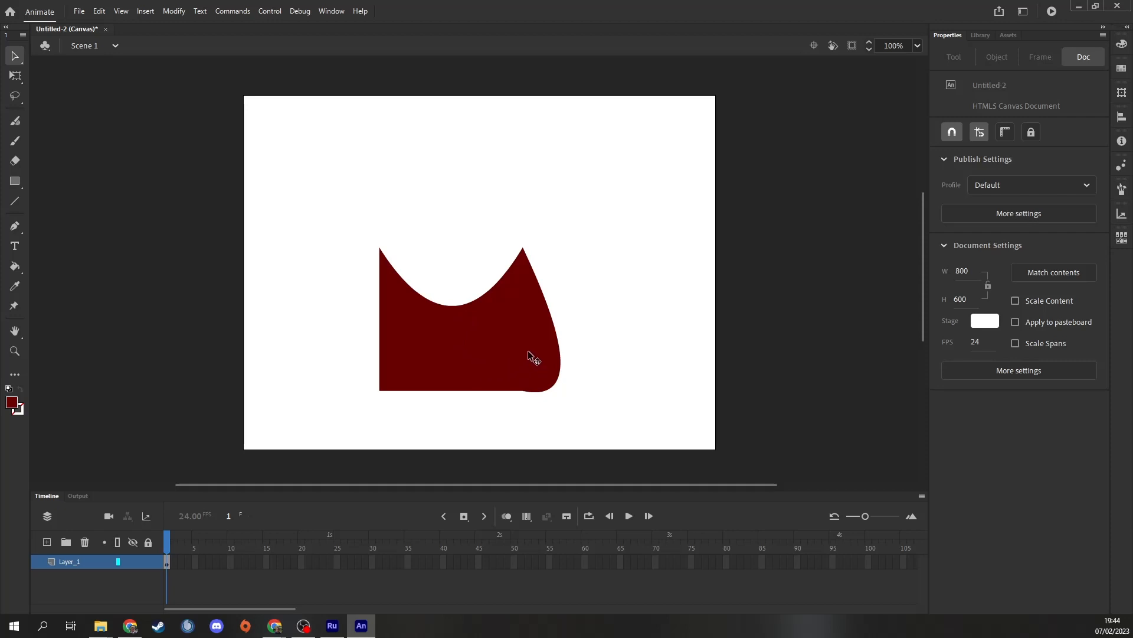
- Undo the edge bends and the square itself to clear the stage
key("ctrl+z")
key("ctrl+z")
key("ctrl+z")
- Draw a dark red square on the stage and curve its four edges into a pot shape with a concave top
left_click(15, 181)
left_click_drag(360, 279, 463, 382)
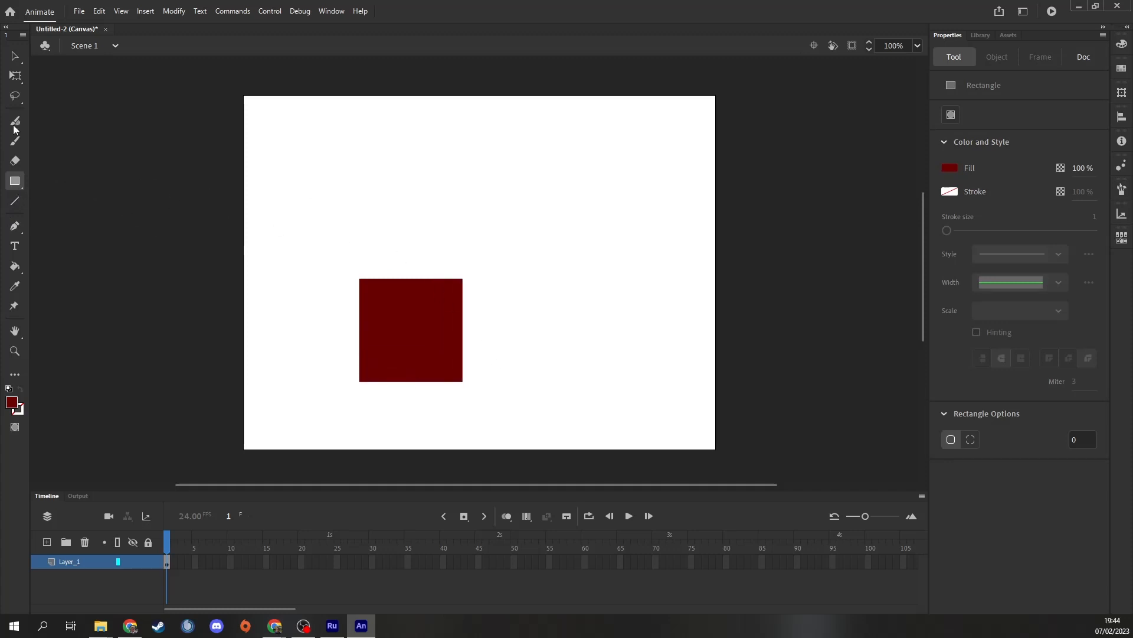
left_click(15, 55)
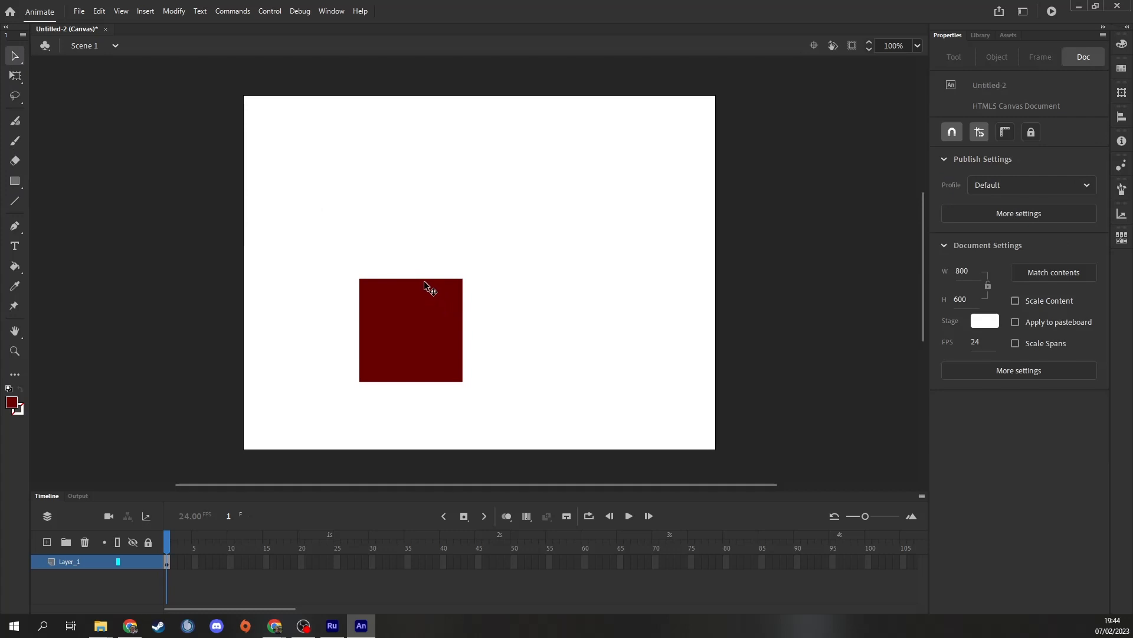
left_click_drag(426, 279, 480, 362)
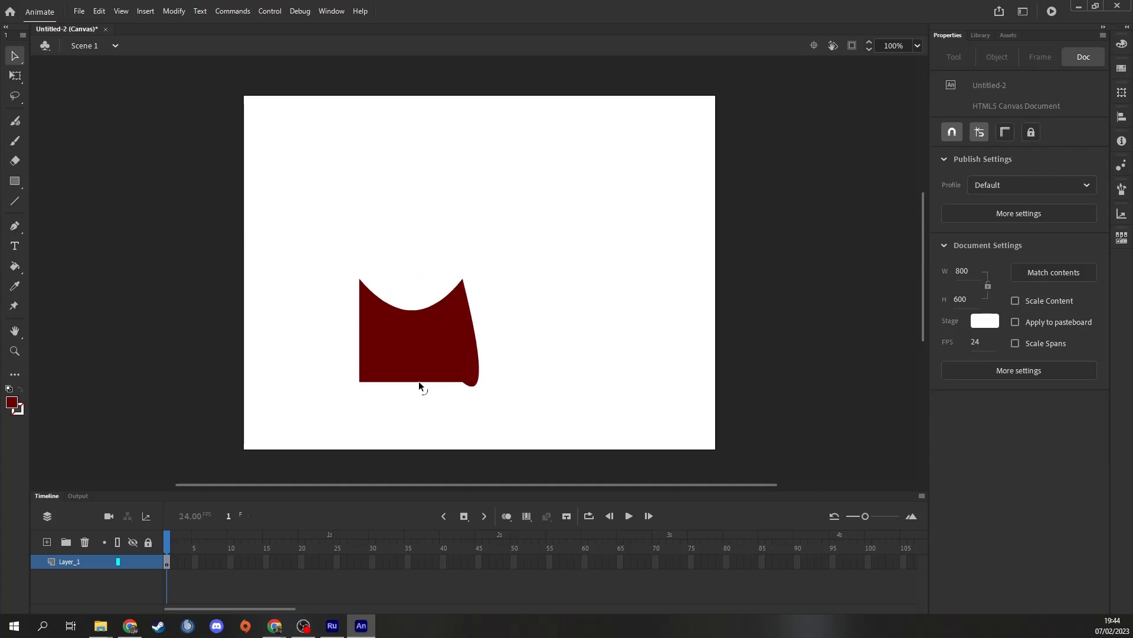
left_click_drag(420, 384, 420, 396)
left_click_drag(360, 338, 353, 296)
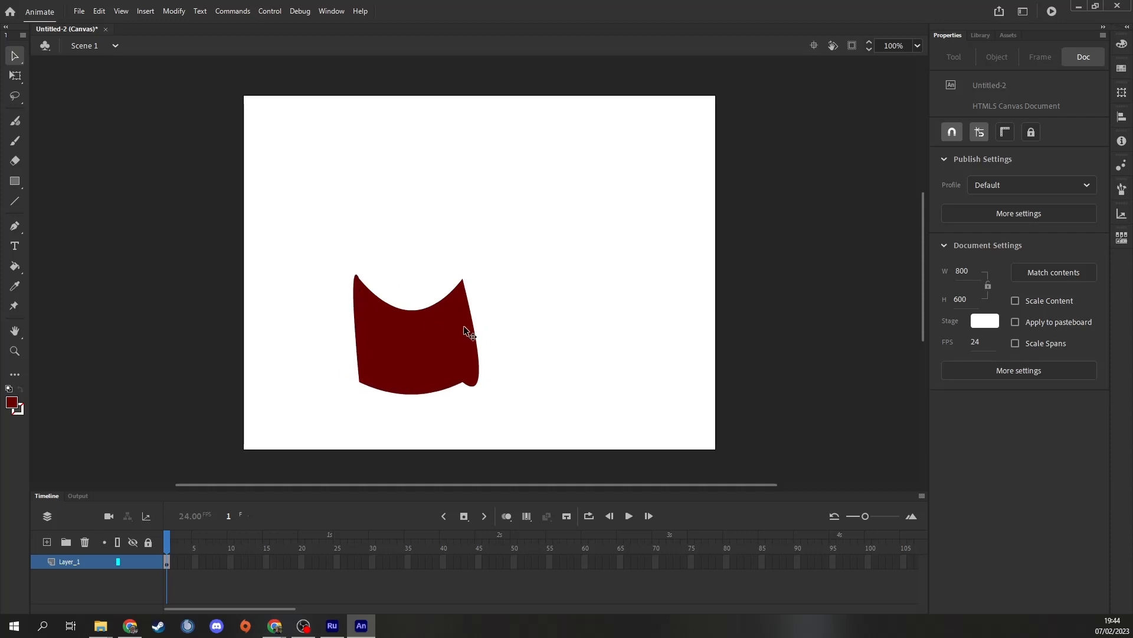
left_click_drag(473, 321, 480, 212)
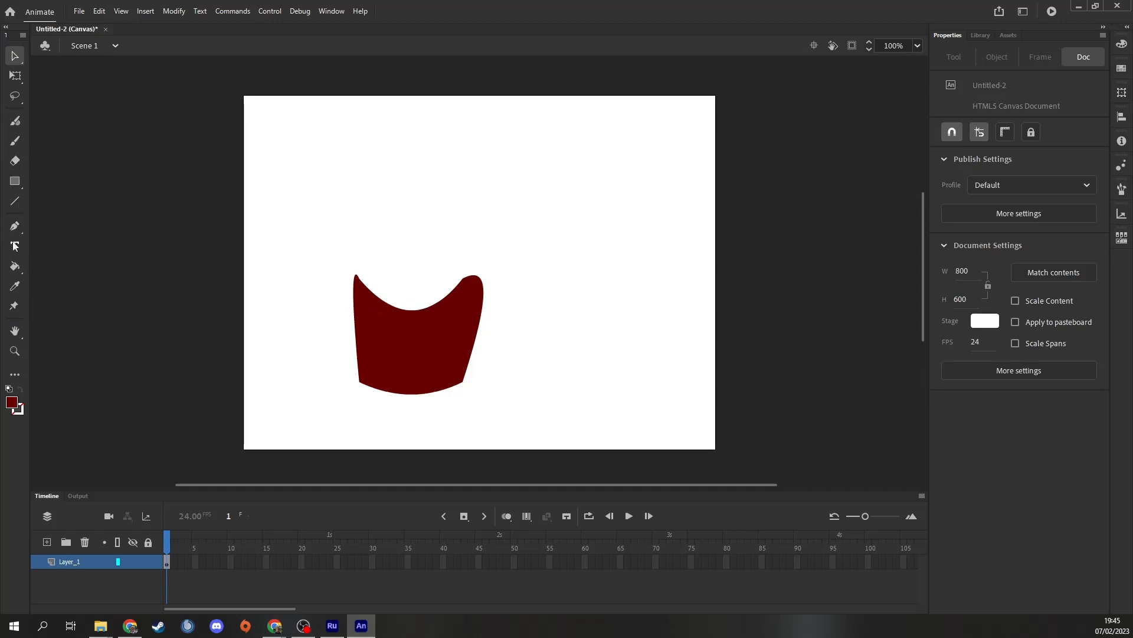
- Try outlining foliage above the pot with the Fluid Brush in dark red and selecting the whole drawing
left_click(15, 121)
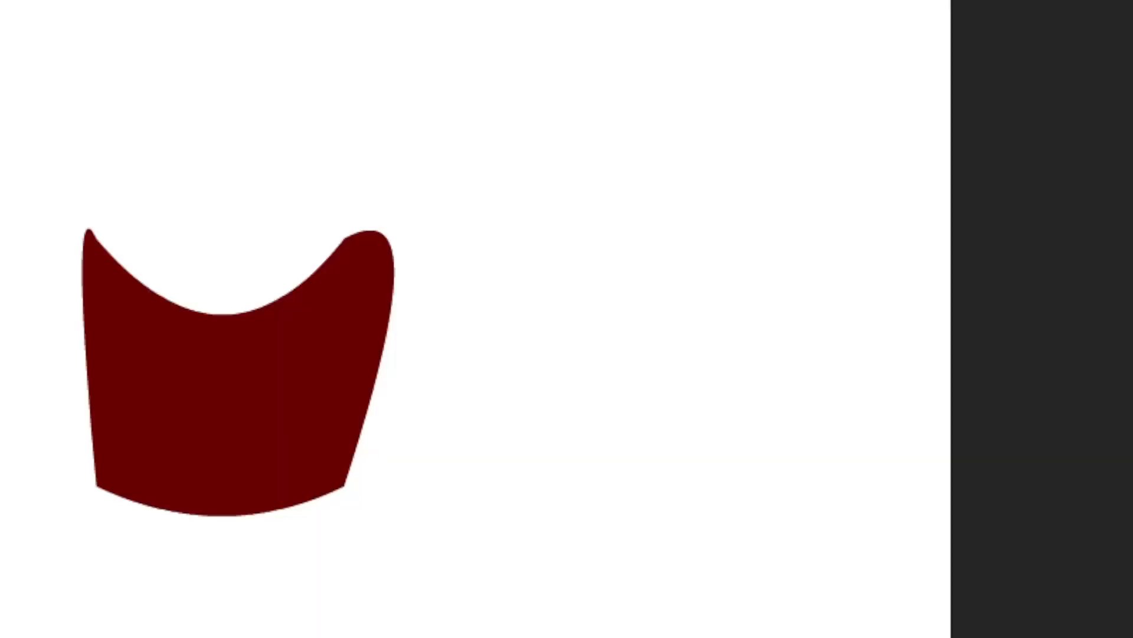
mouse_move(59, 260)
left_mouse_down()
mouse_move(30, 177)
mouse_move(137, 221)
mouse_move(203, 63)
mouse_move(339, 55)
mouse_move(397, 116)
mouse_move(400, 187)
mouse_move(377, 316)
mouse_move(272, 393)
mouse_move(61, 278)
mouse_move(53, 260)
left_mouse_up()
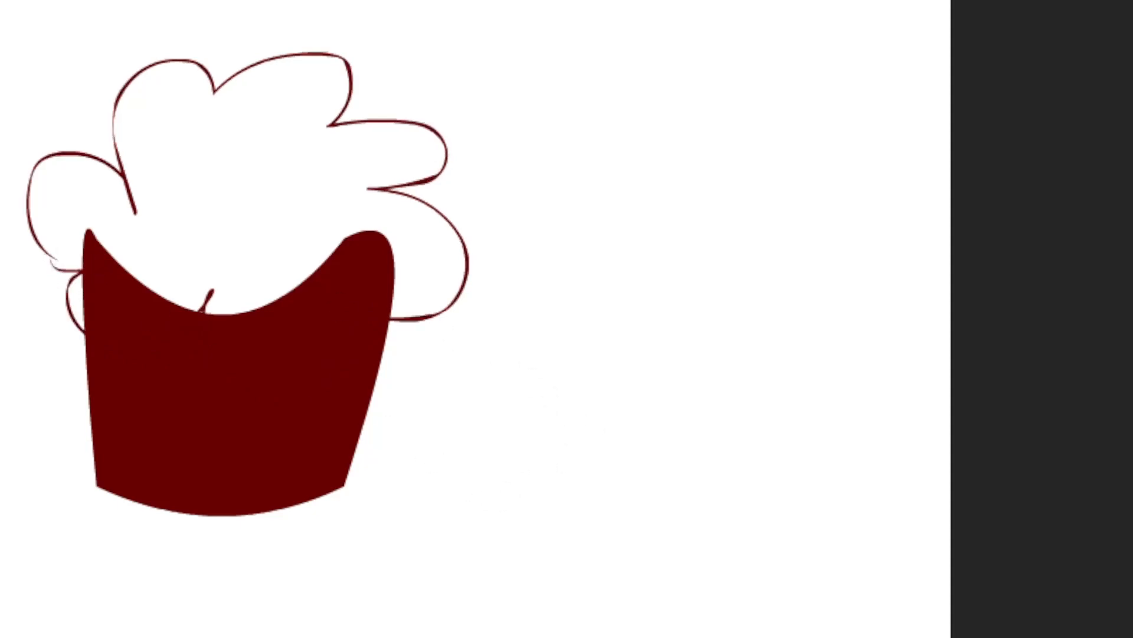
mouse_move(1, 2)
left_mouse_down()
mouse_move(596, 466)
mouse_move(672, 577)
left_mouse_up()
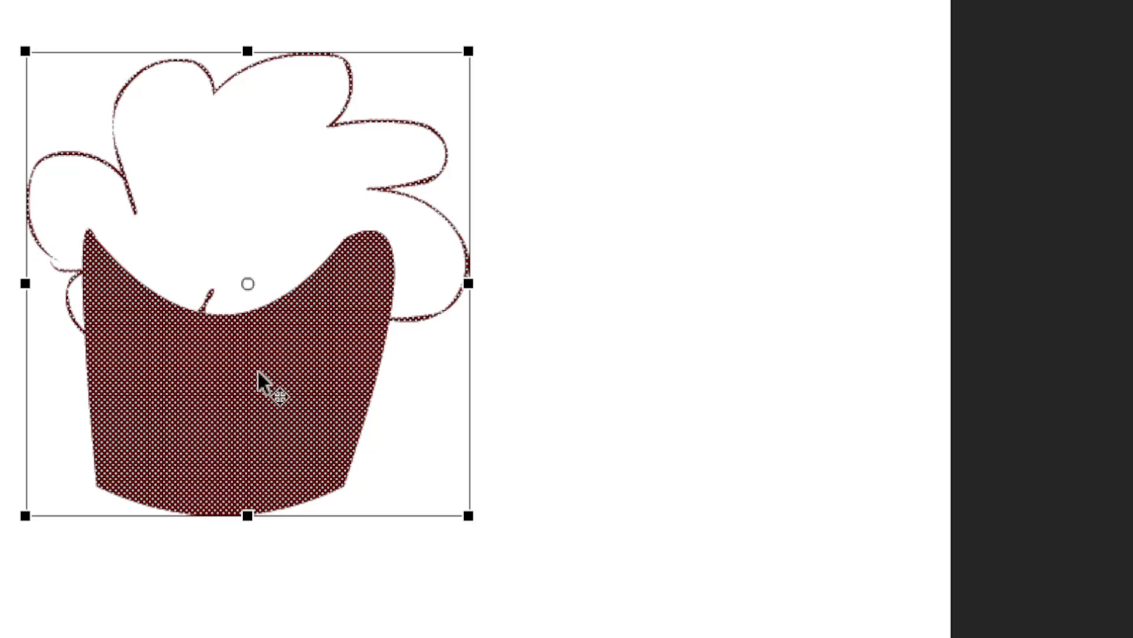
left_click(98, 193)
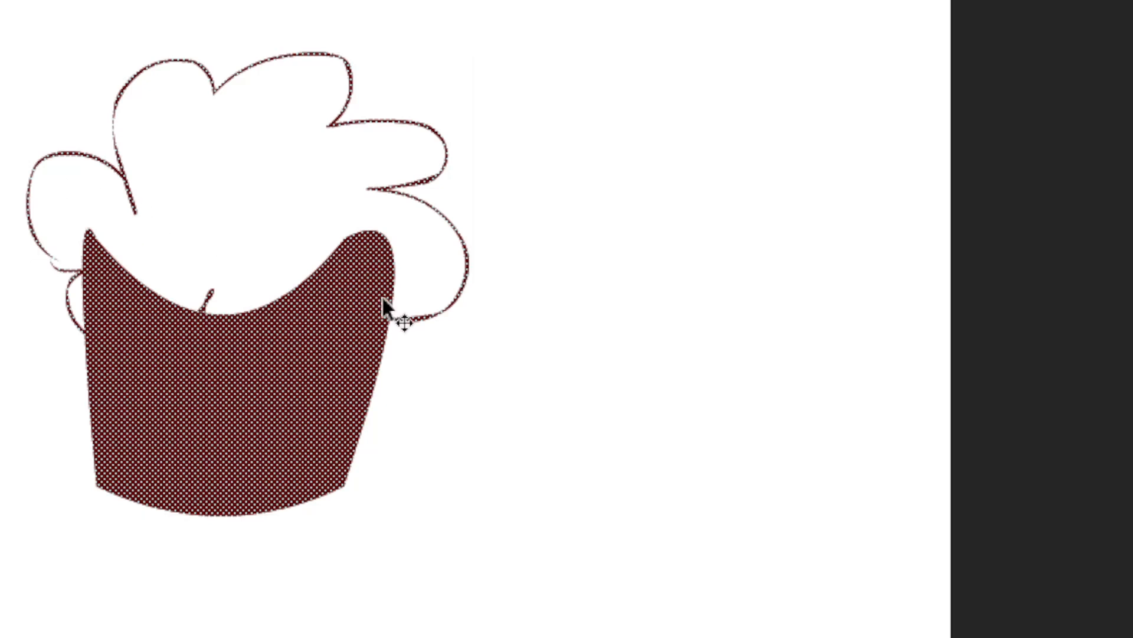
left_click(414, 289)
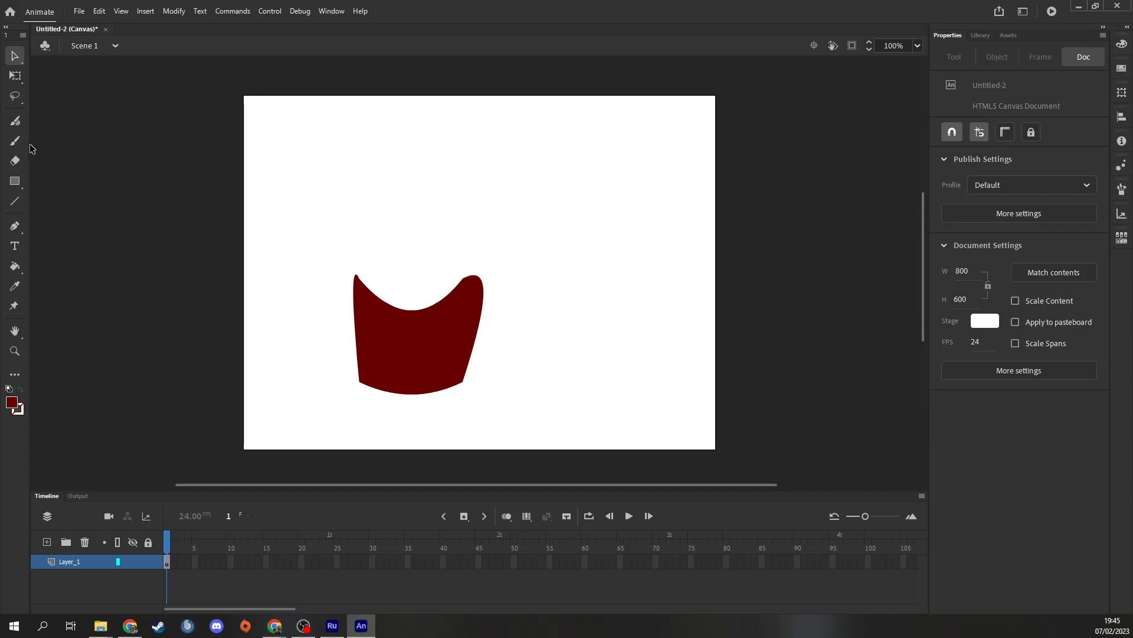
key("e")
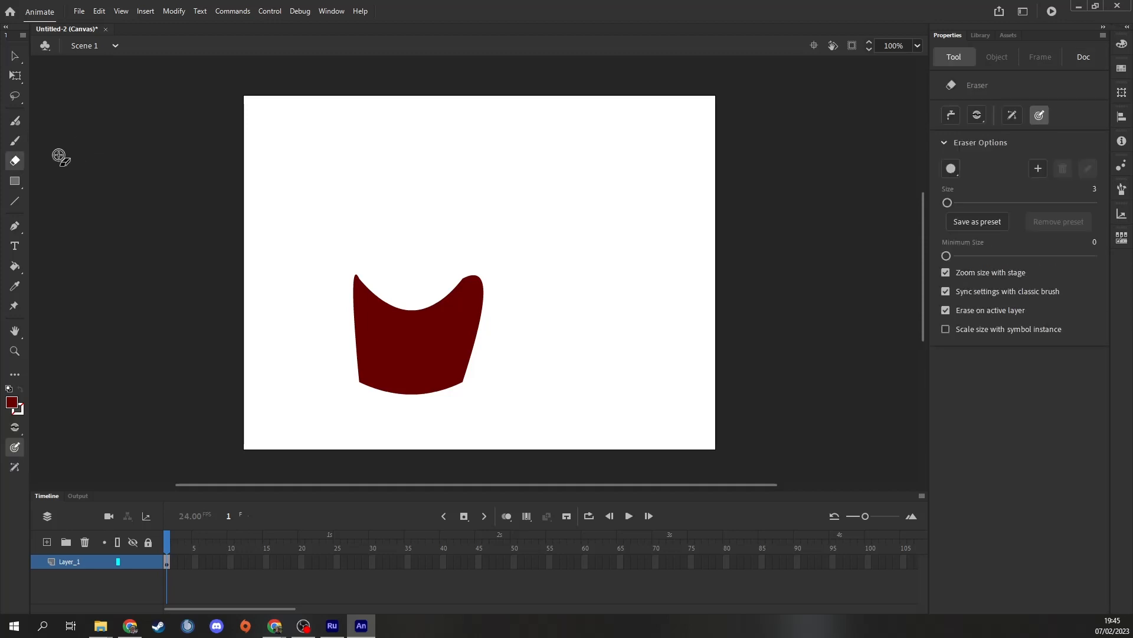
- Set the Fluid Brush fill to green #006600 and draw a closed, looping foliage outline overlapping the pot's top
left_click(16, 123)
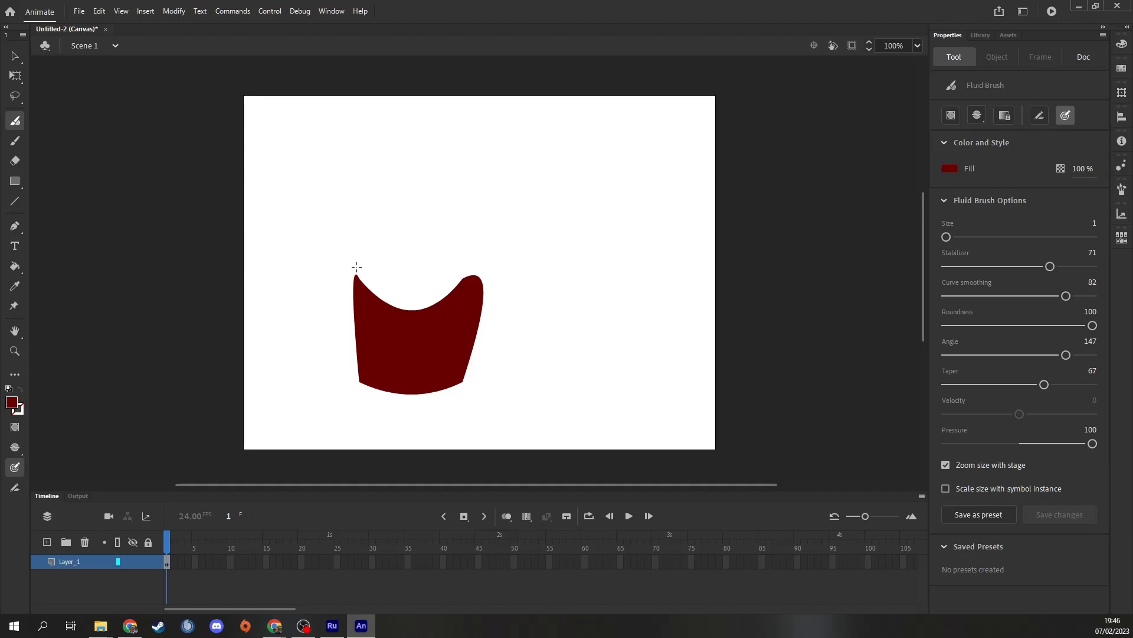
left_click(13, 405)
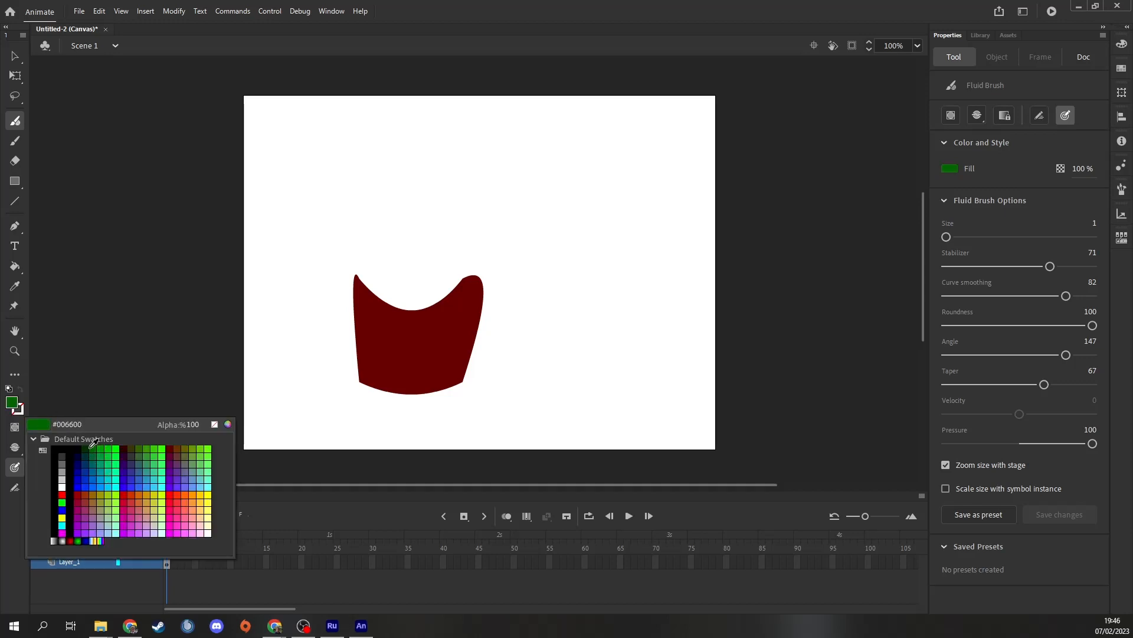
left_click(91, 447)
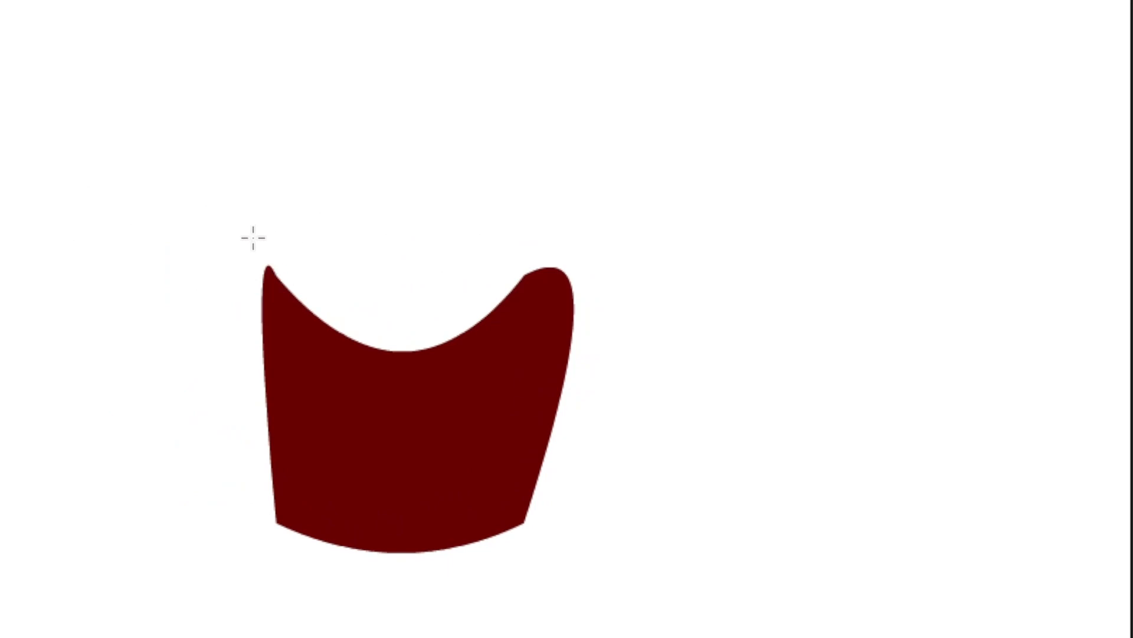
mouse_move(304, 223)
left_mouse_down()
mouse_move(247, 299)
mouse_move(164, 237)
mouse_move(225, 210)
mouse_move(172, 175)
mouse_move(245, 75)
mouse_move(243, 93)
mouse_move(323, 35)
left_mouse_up()
mouse_move(388, 60)
left_mouse_down()
mouse_move(366, 78)
mouse_move(325, 55)
mouse_move(367, 31)
mouse_move(422, 43)
mouse_move(417, 99)
mouse_move(480, 23)
mouse_move(503, 92)
mouse_move(576, 58)
mouse_move(582, 152)
mouse_move(589, 146)
mouse_move(626, 239)
mouse_move(569, 234)
mouse_move(629, 290)
mouse_move(507, 303)
mouse_move(533, 288)
mouse_move(450, 372)
mouse_move(413, 297)
mouse_move(402, 365)
mouse_move(339, 328)
mouse_move(384, 301)
mouse_move(295, 327)
mouse_move(303, 264)
mouse_move(277, 242)
left_mouse_up()
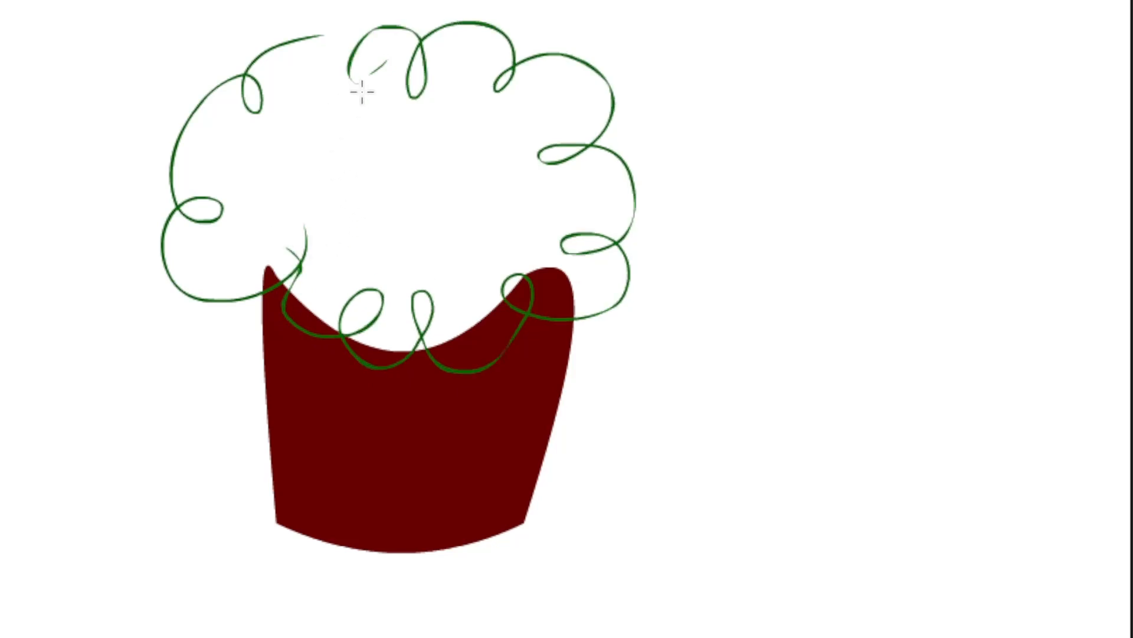
mouse_move(318, 38)
left_mouse_down()
mouse_move(345, 27)
mouse_move(394, 60)
left_mouse_up()
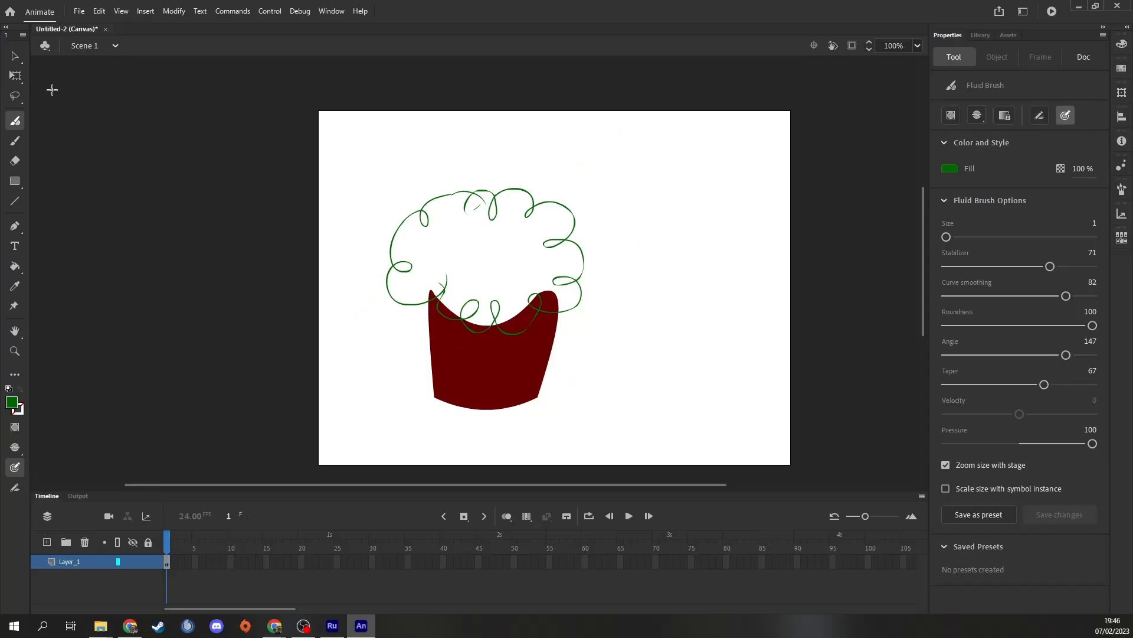
- Select the whole drawing and fill the inside of the foliage outline with green using the Paint Bucket
left_click(14, 75)
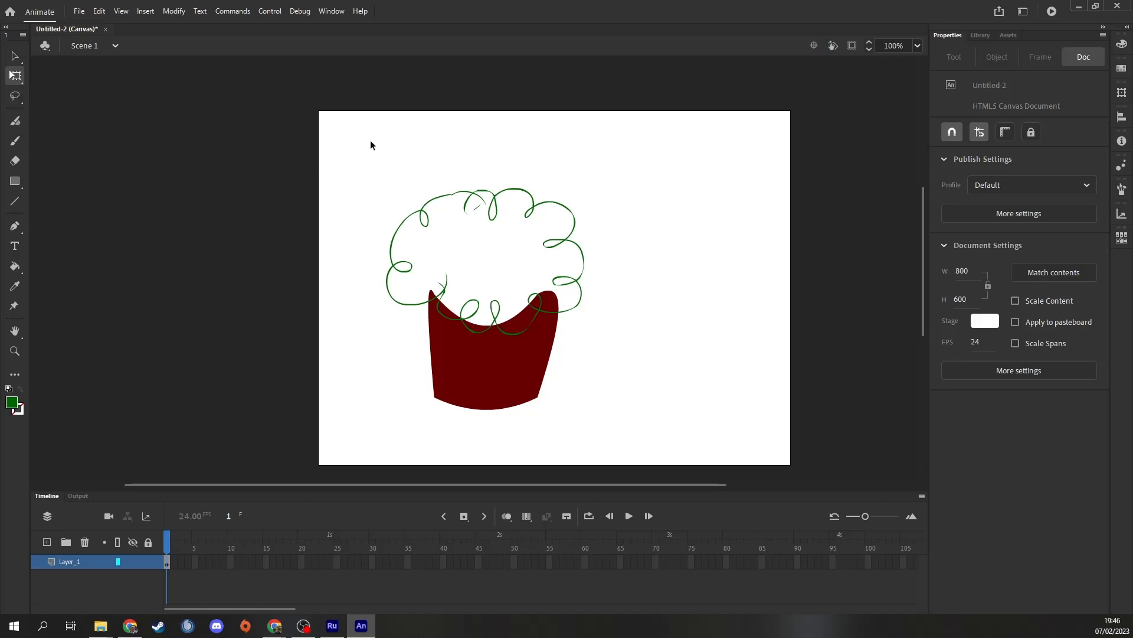
left_click_drag(370, 140, 625, 437)
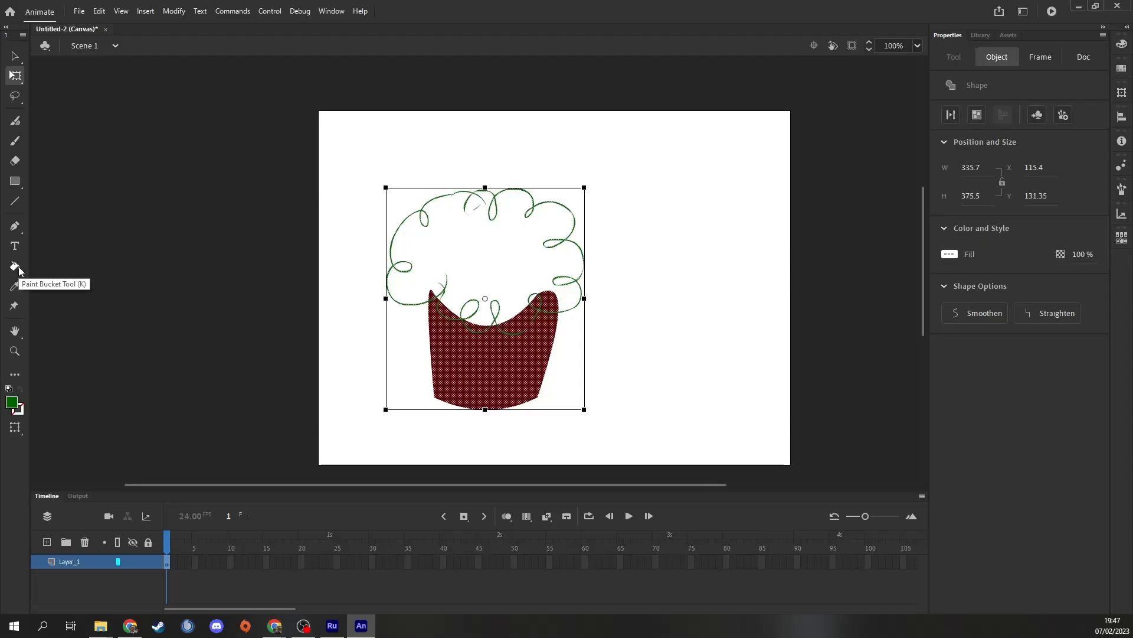
left_click(18, 267)
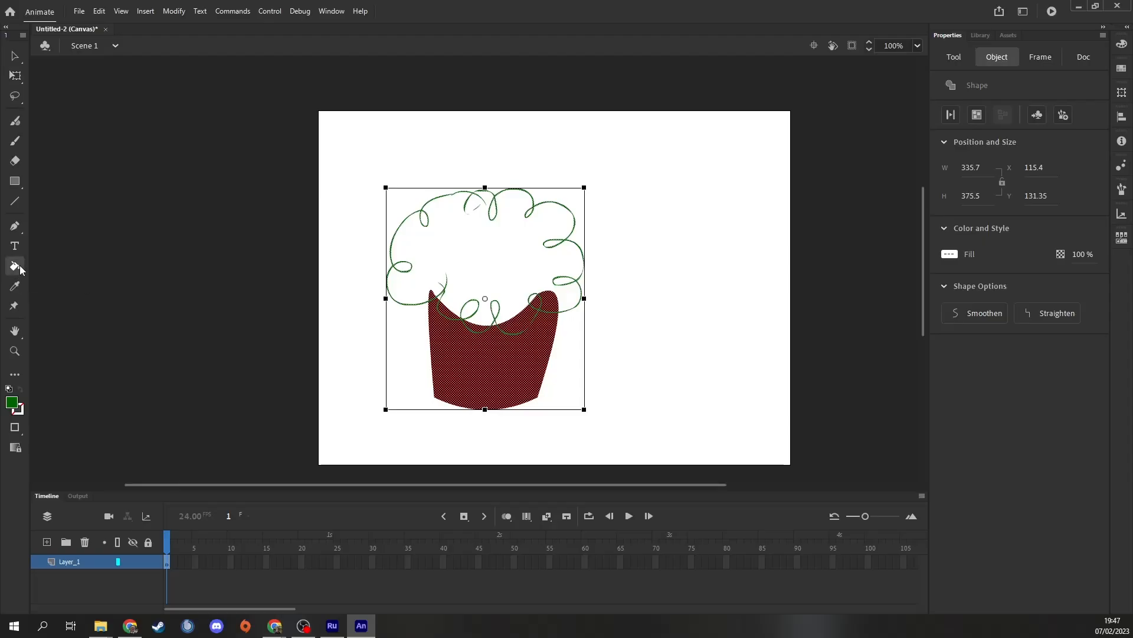
left_click(490, 239)
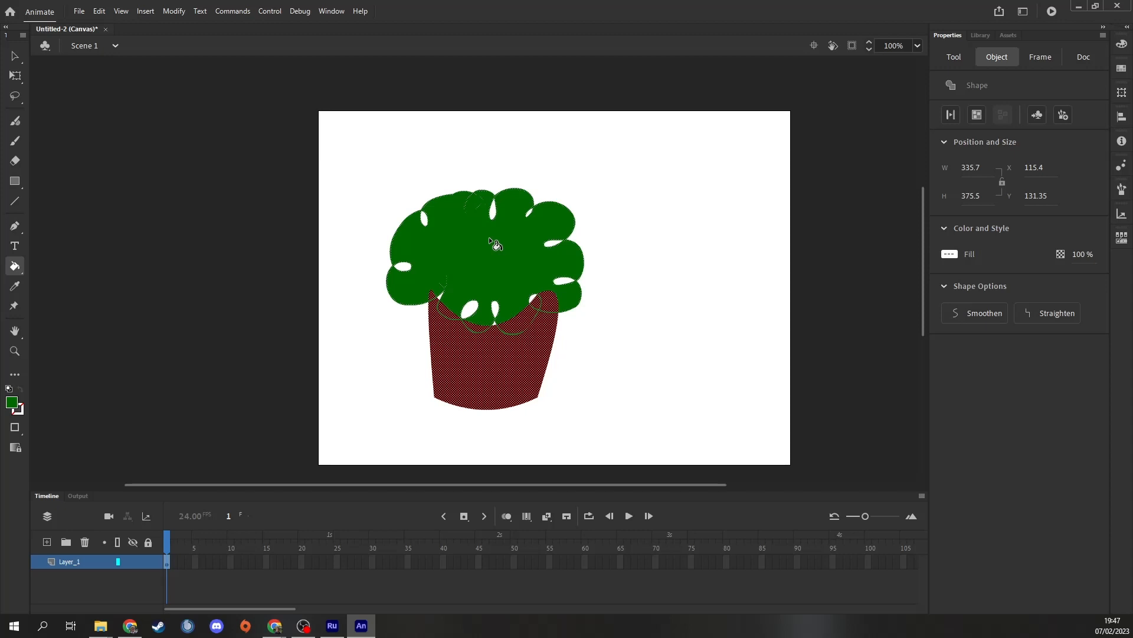
left_click(15, 57)
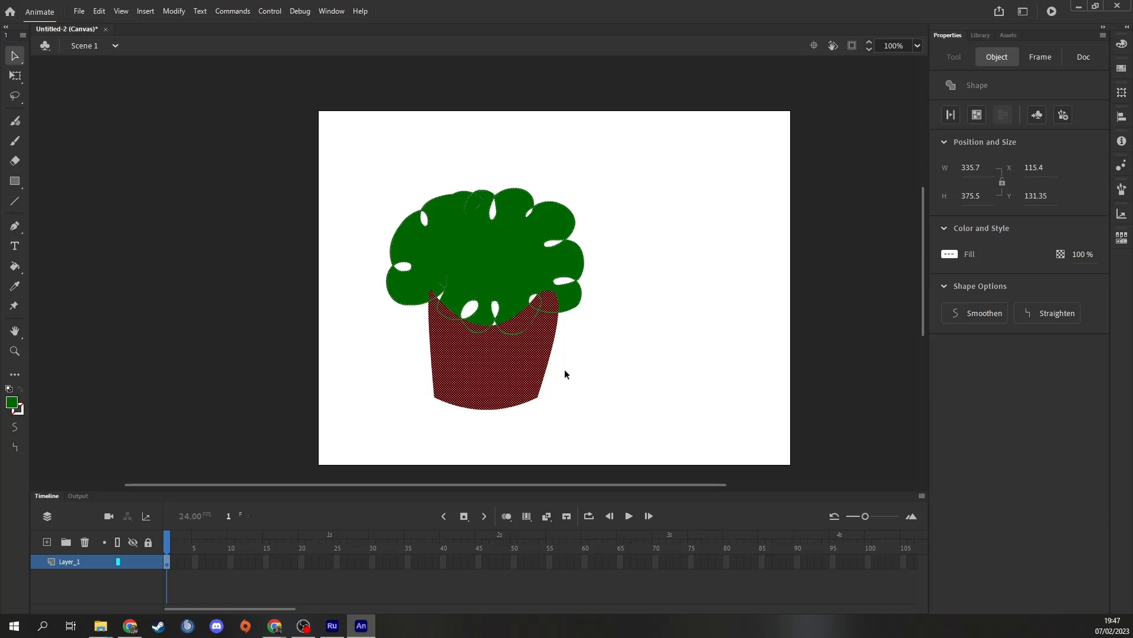
- Select the whole plant drawing, foliage and pot together, and move it close to the stage's left edge
mouse_move(467, 258)
left_mouse_down()
mouse_move(450, 255)
mouse_move(506, 260)
mouse_move(496, 260)
mouse_move(494, 289)
left_mouse_up()
key("ctrl+z")
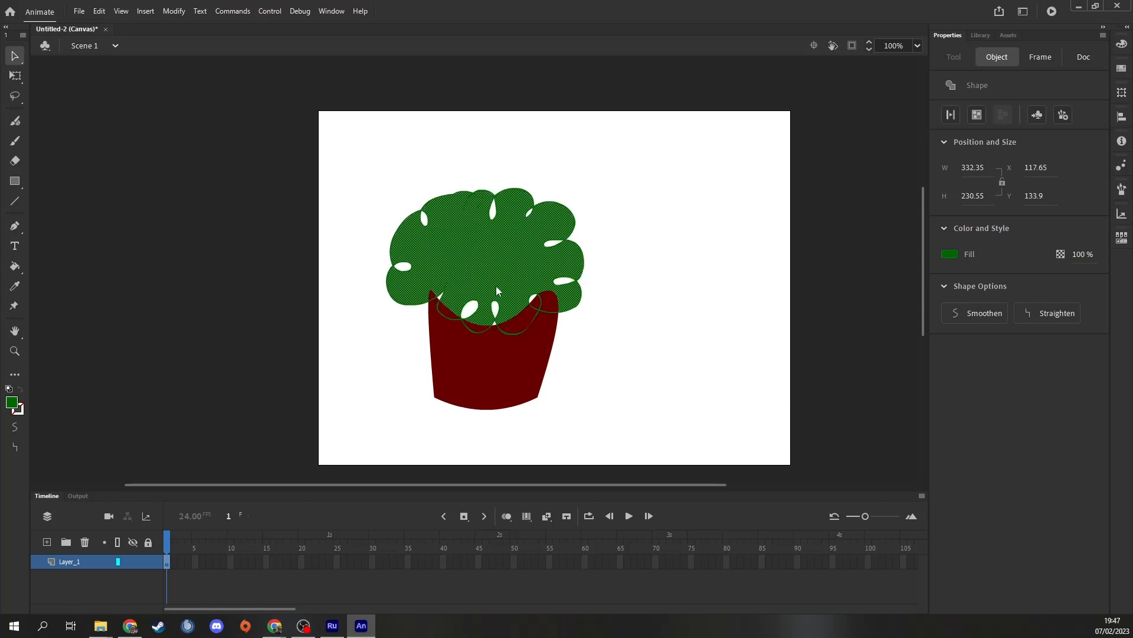
left_click(252, 211)
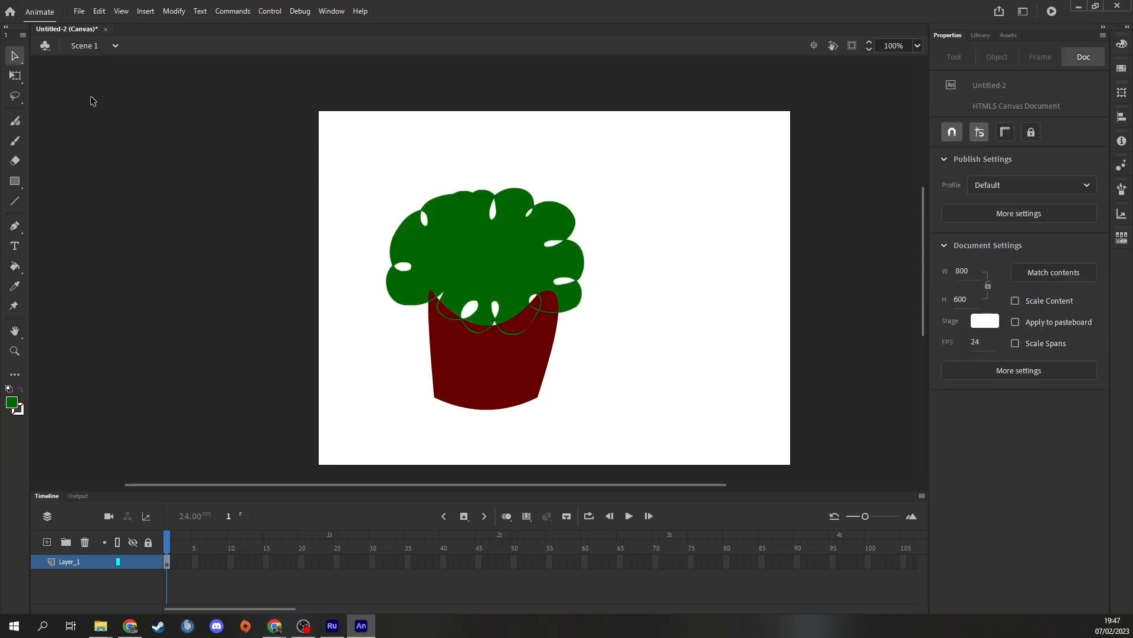
left_click_drag(349, 162, 659, 480)
left_click_drag(524, 354, 469, 354)
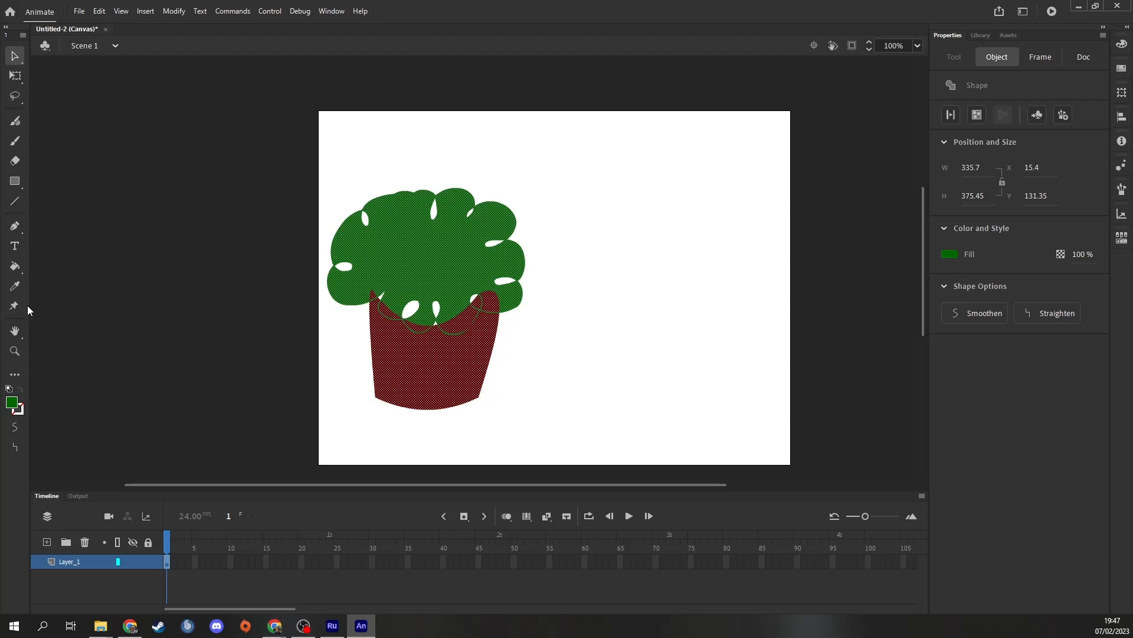
- Add a text box to the right of the plant reading "Cafe Cwmcarn Scenic Drive"
left_click(14, 248)
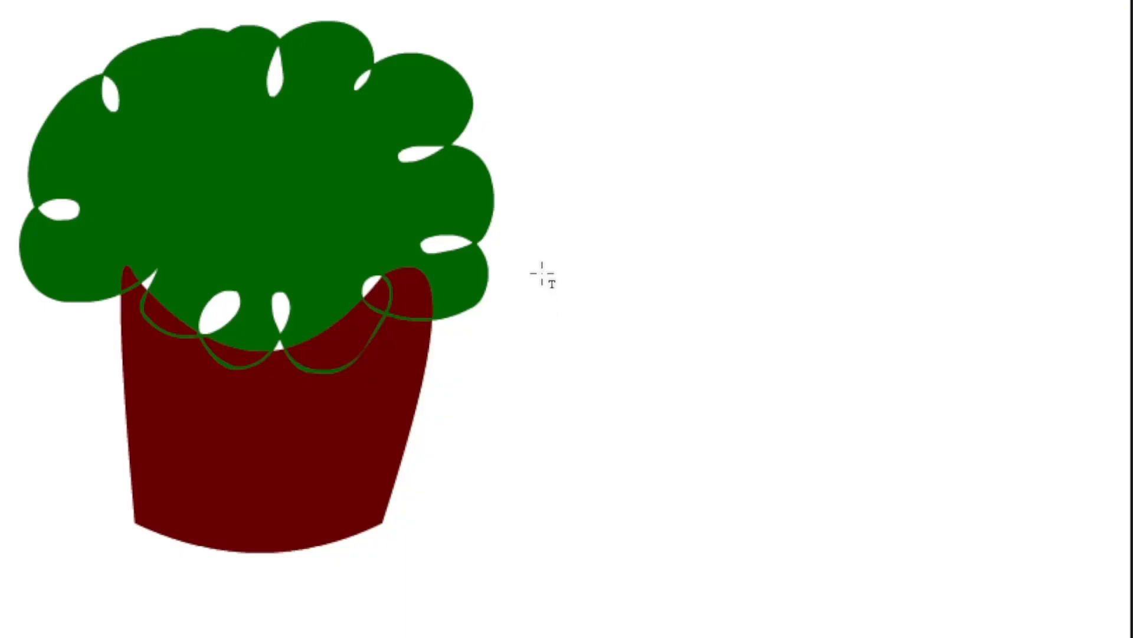
left_click_drag(513, 134, 1083, 434)
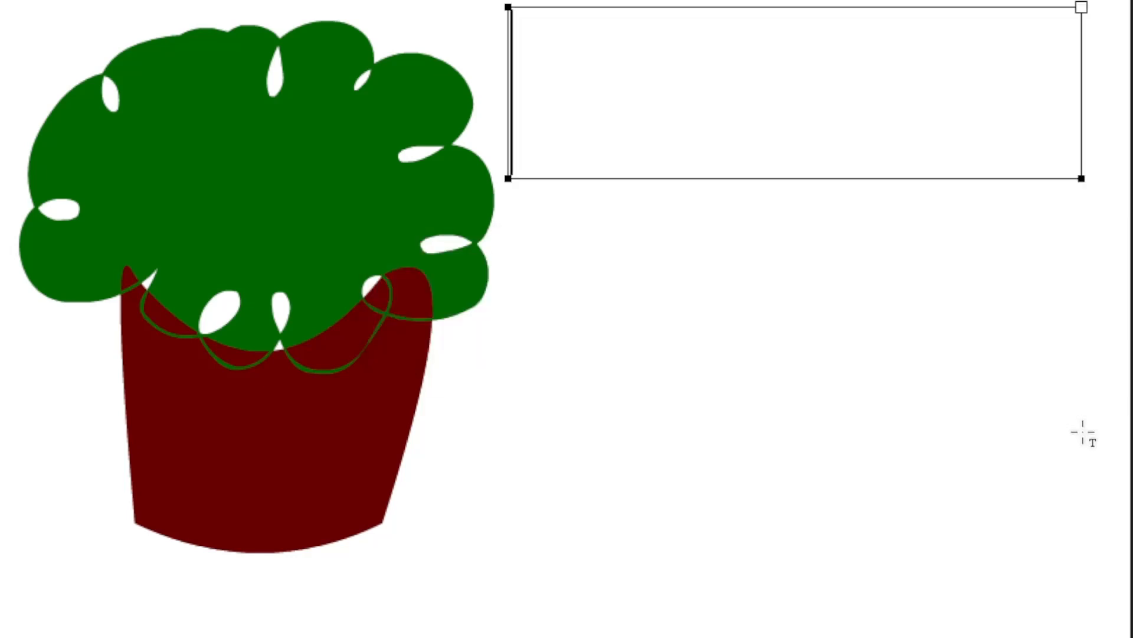
type("Cafe Cwm")
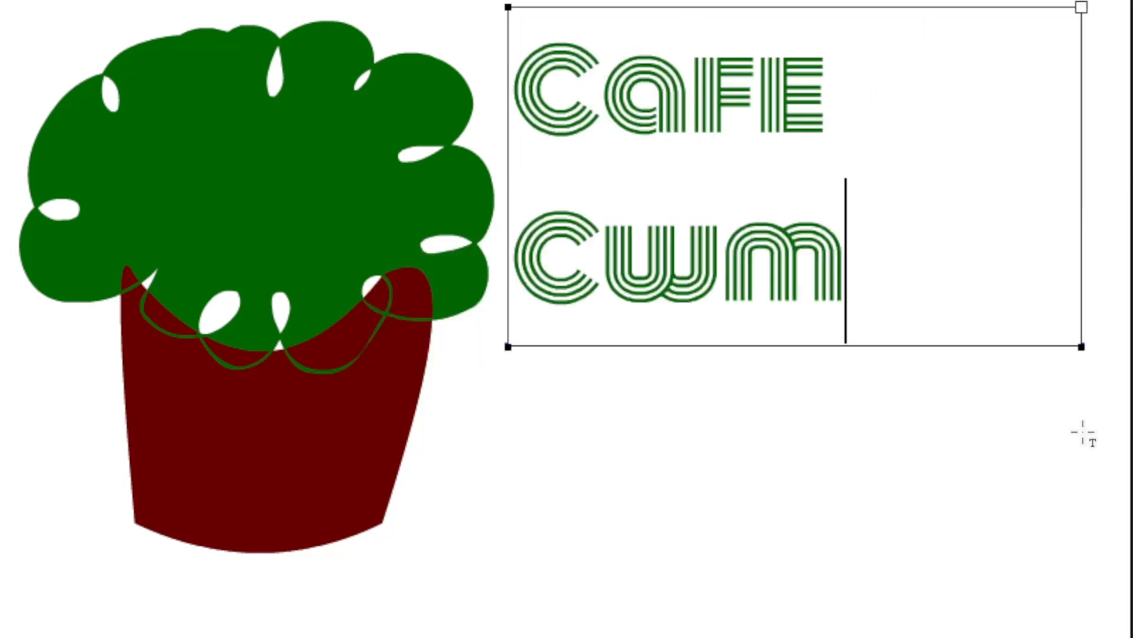
type("carn Scenic")
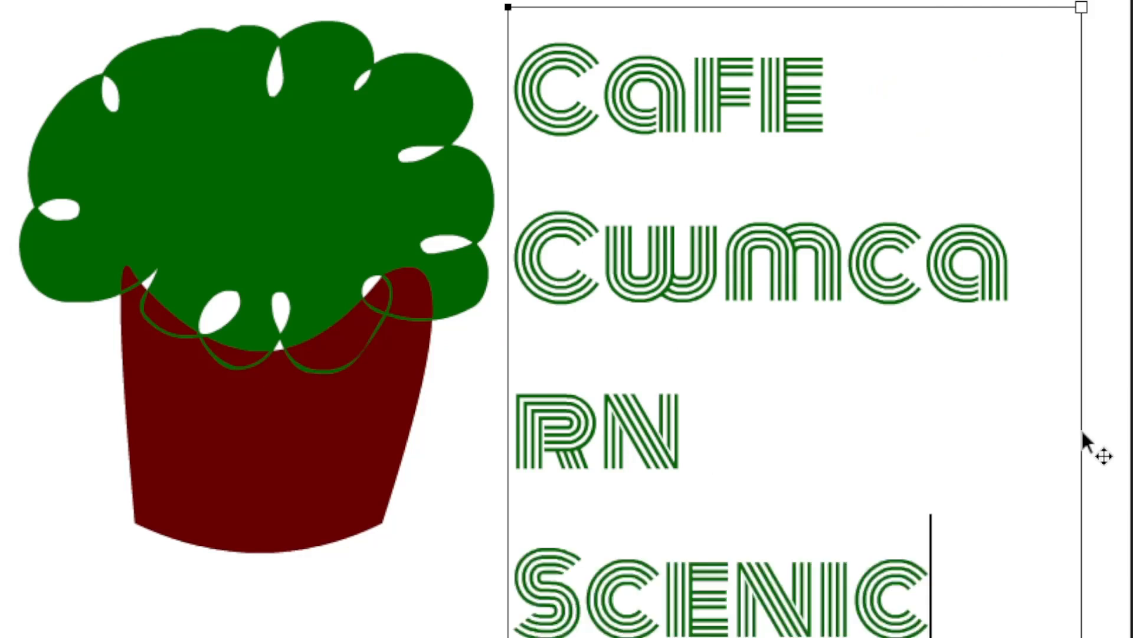
type(" D")
key("BackSpace")
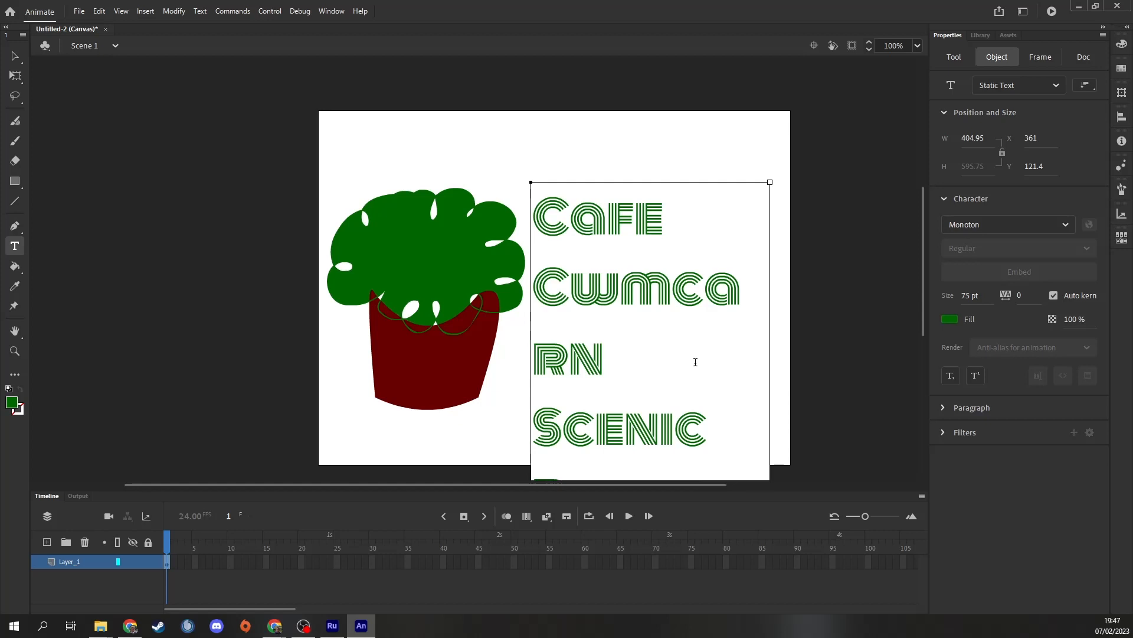
- Set all of the text to 49 pt and change its font to Orbit-B BT
key("ctrl+a")
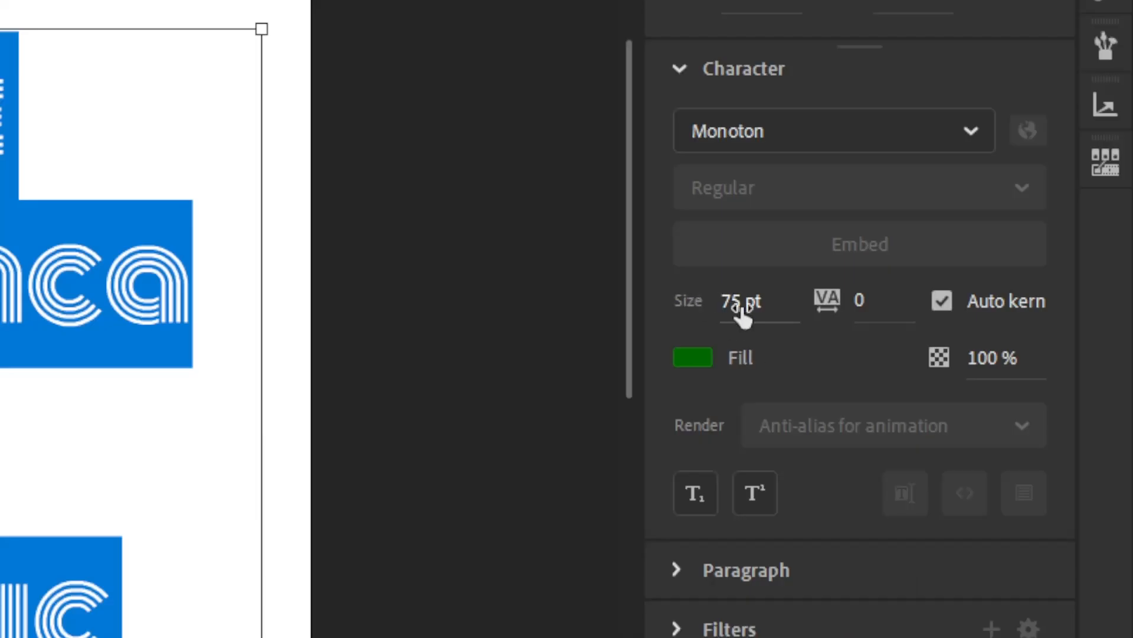
left_click_drag(740, 310, 709, 318)
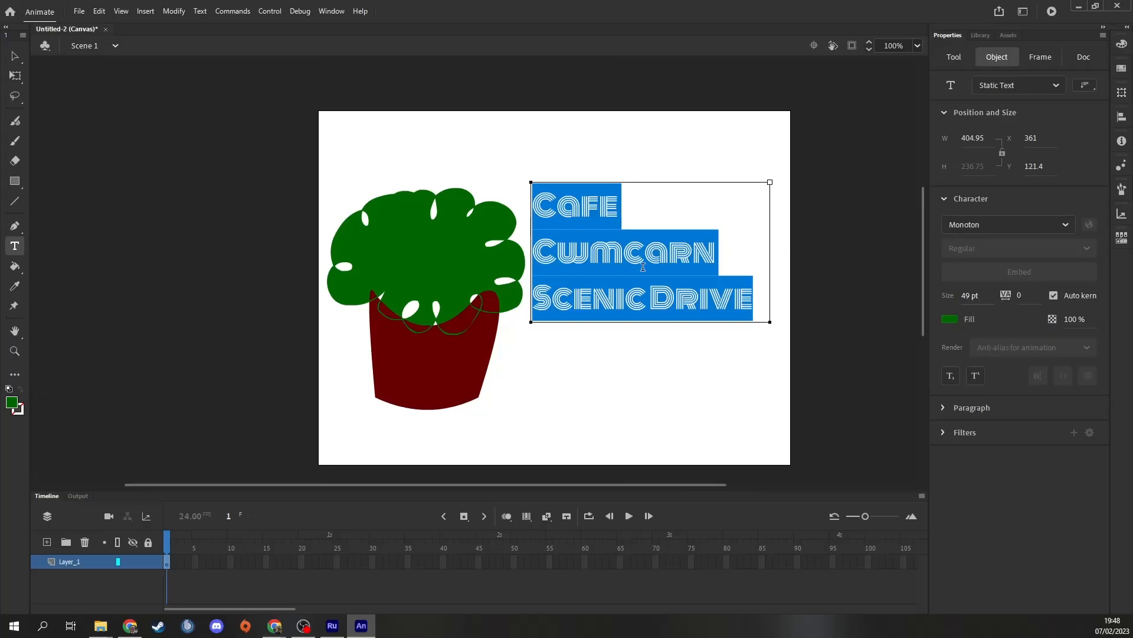
left_click(1067, 224)
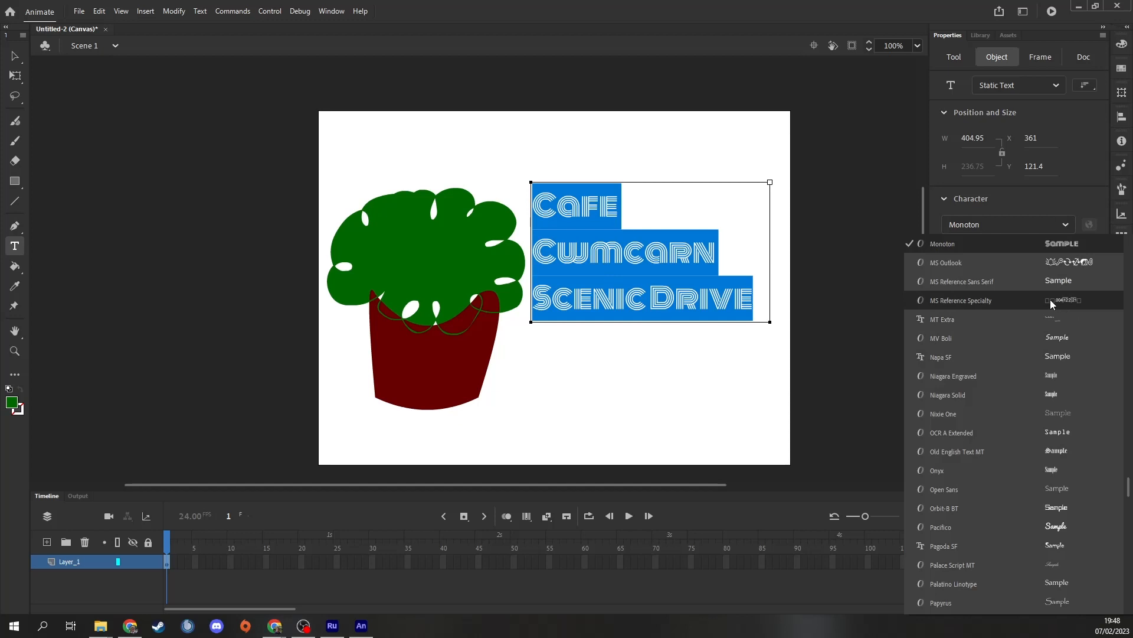
scroll(1016, 347, "down", 2)
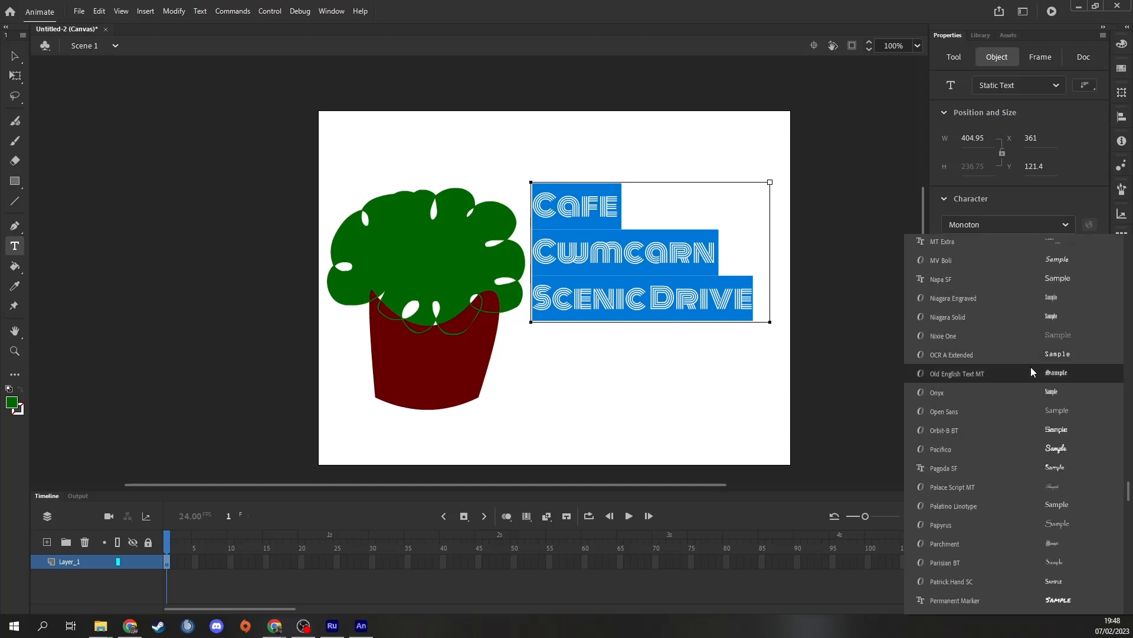
left_click(1015, 433)
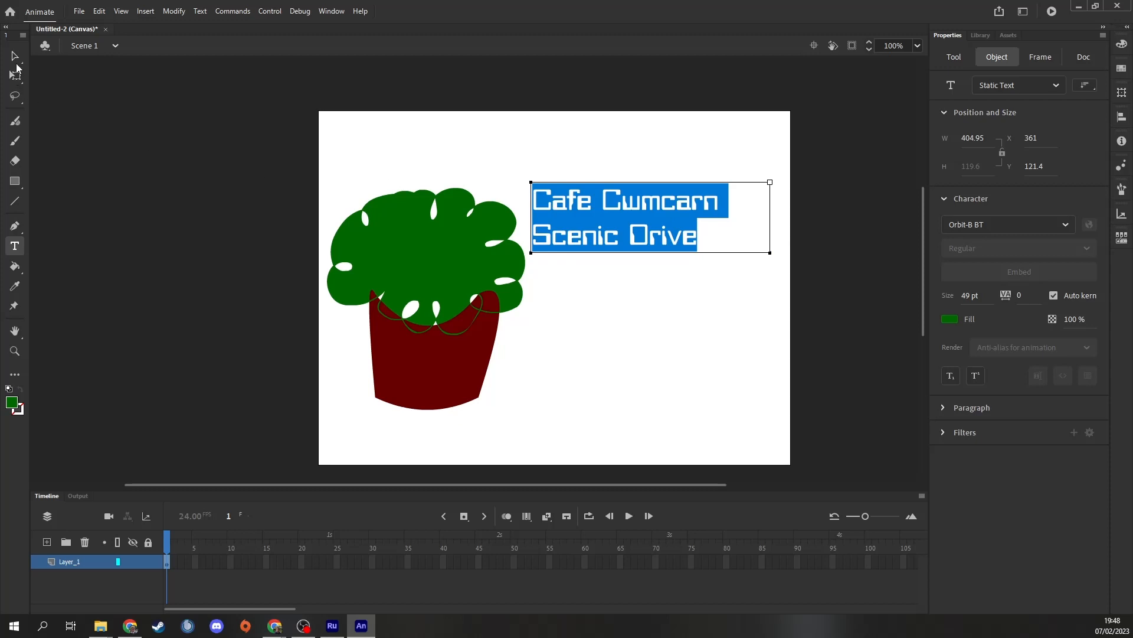
- Enlarge the text to 66 pt and position the three-line block beside the plant's foliage and upper pot
key("Escape")
left_click_drag(663, 243, 651, 364)
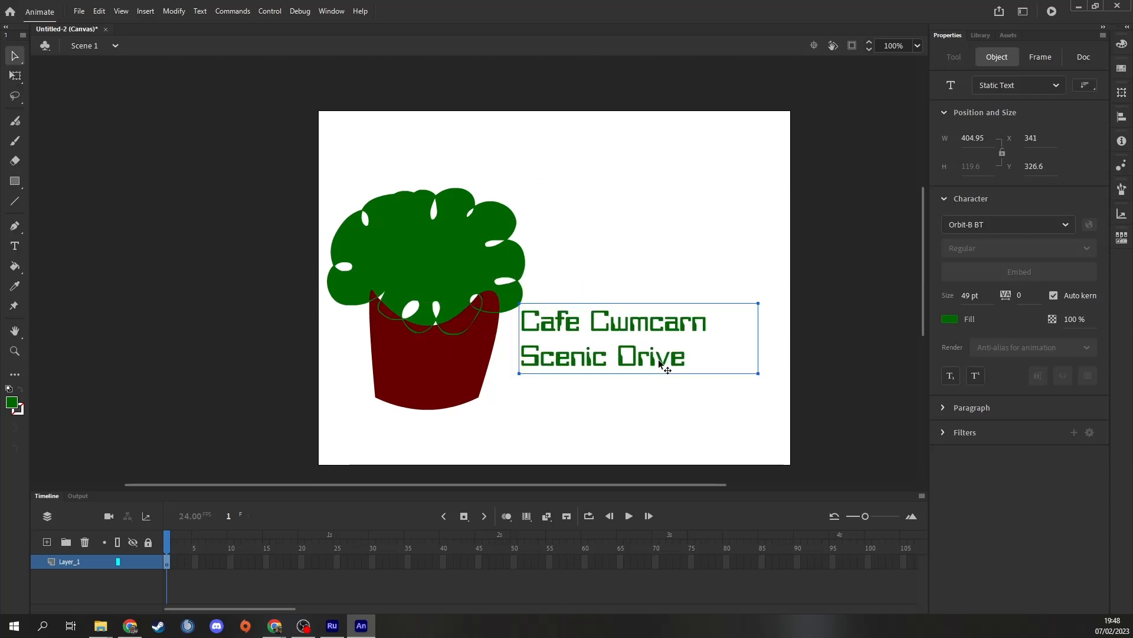
key("t")
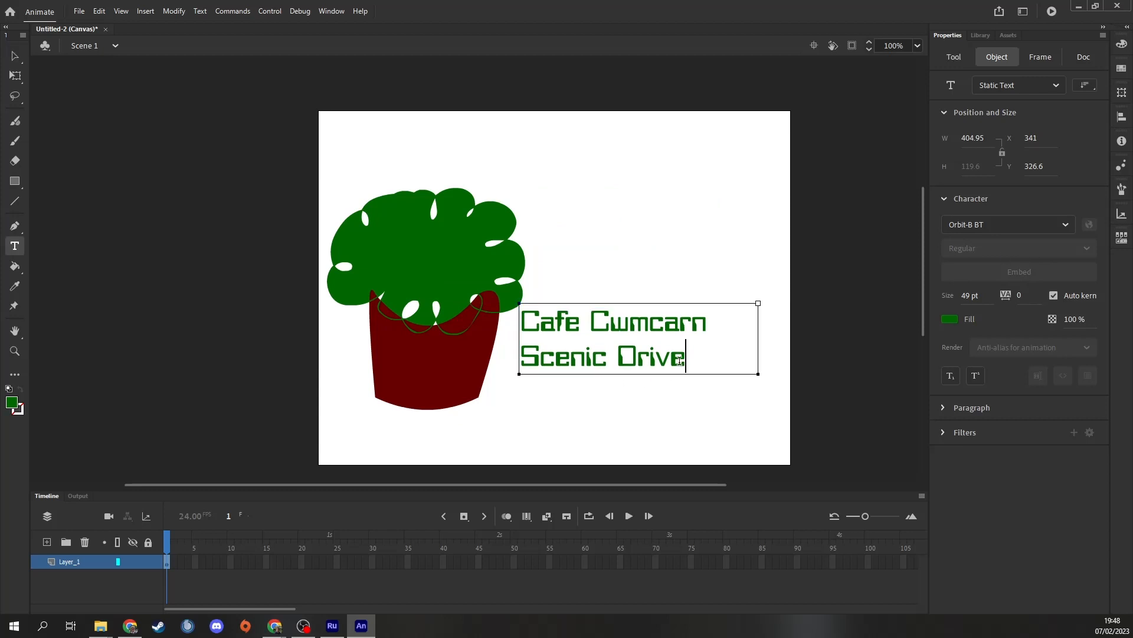
key("ctrl+a")
left_click_drag(967, 295, 975, 295)
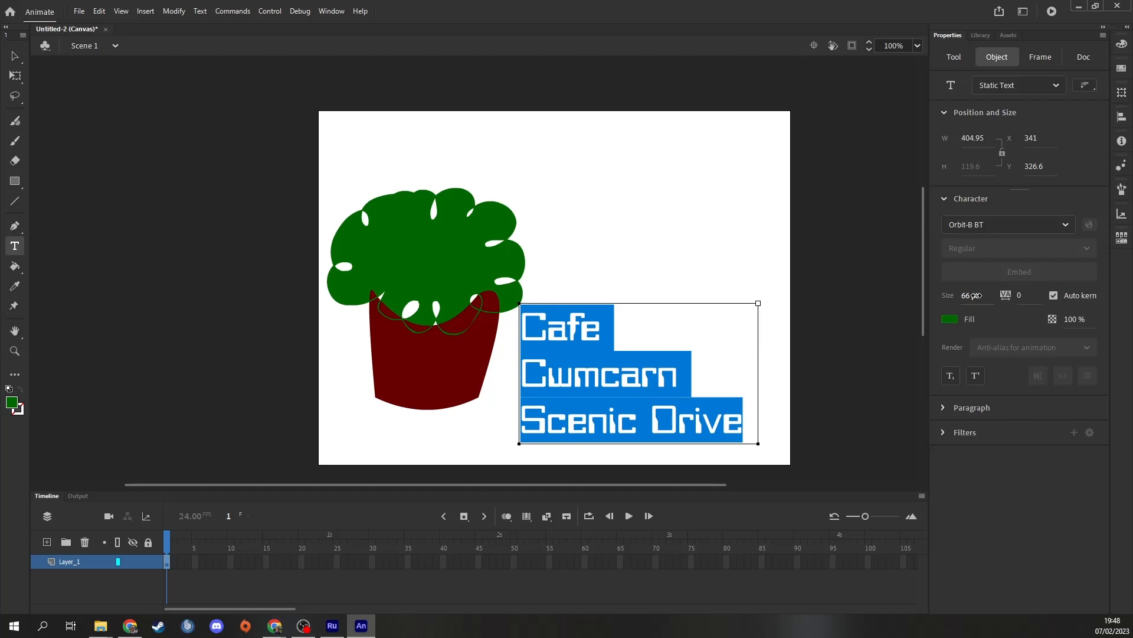
left_click(14, 55)
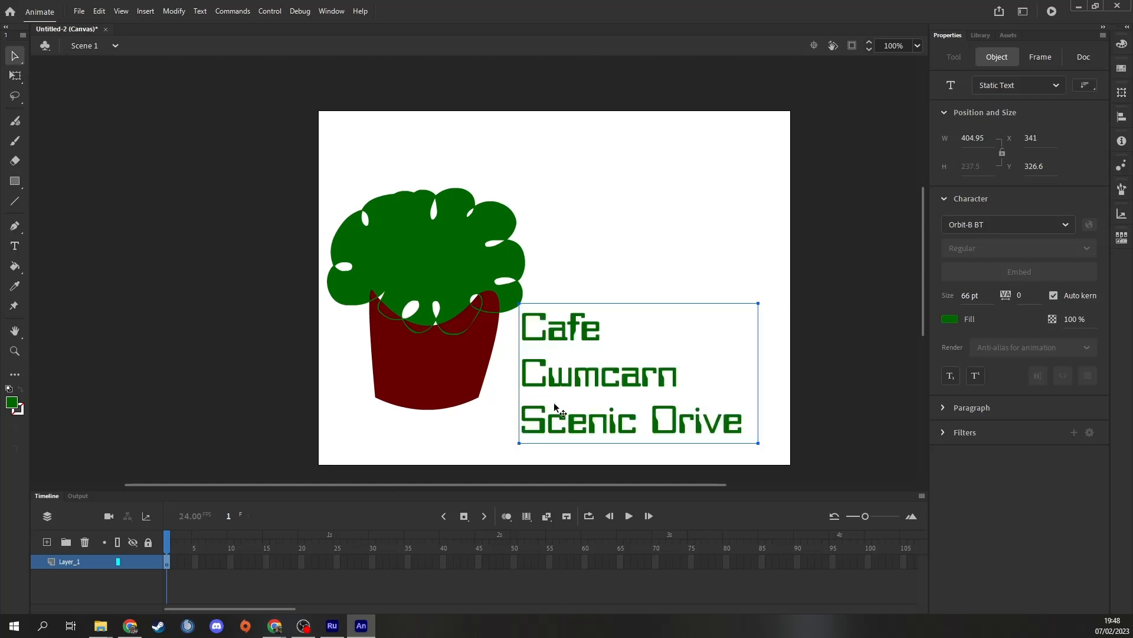
left_click_drag(597, 387, 607, 298)
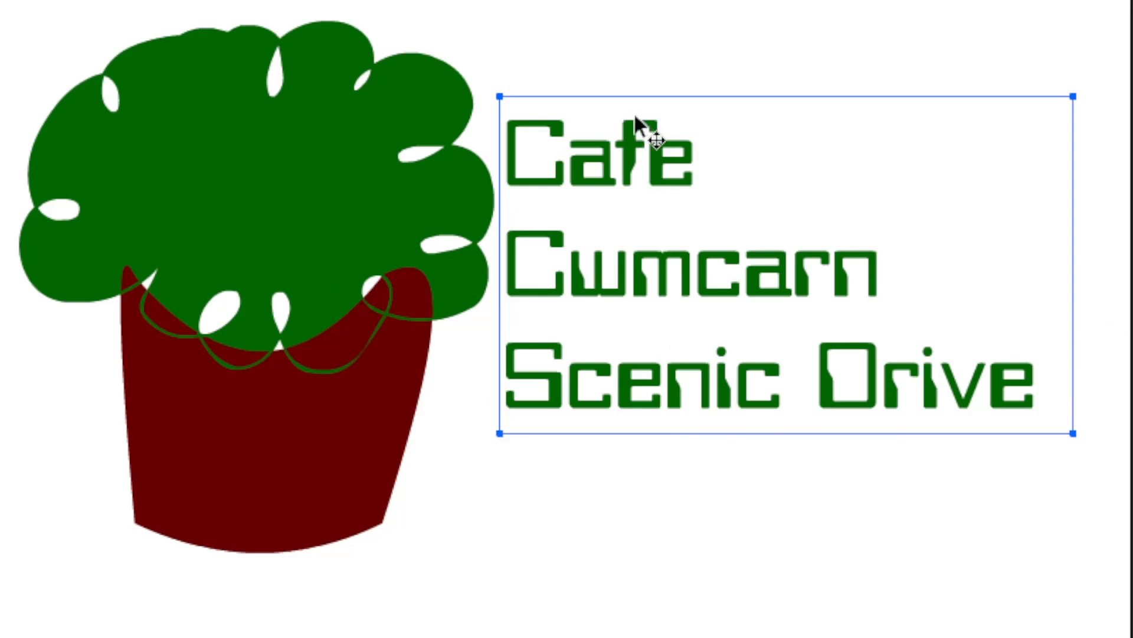
- Break the text block apart into individual letters and clear the selection
right_click(636, 125)
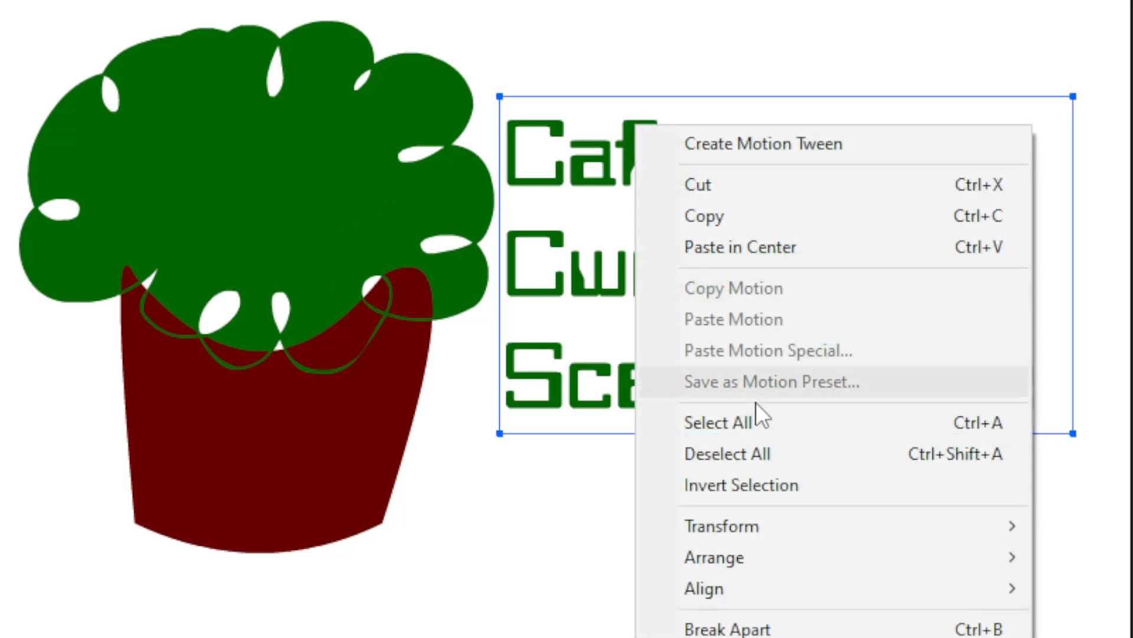
left_click(800, 629)
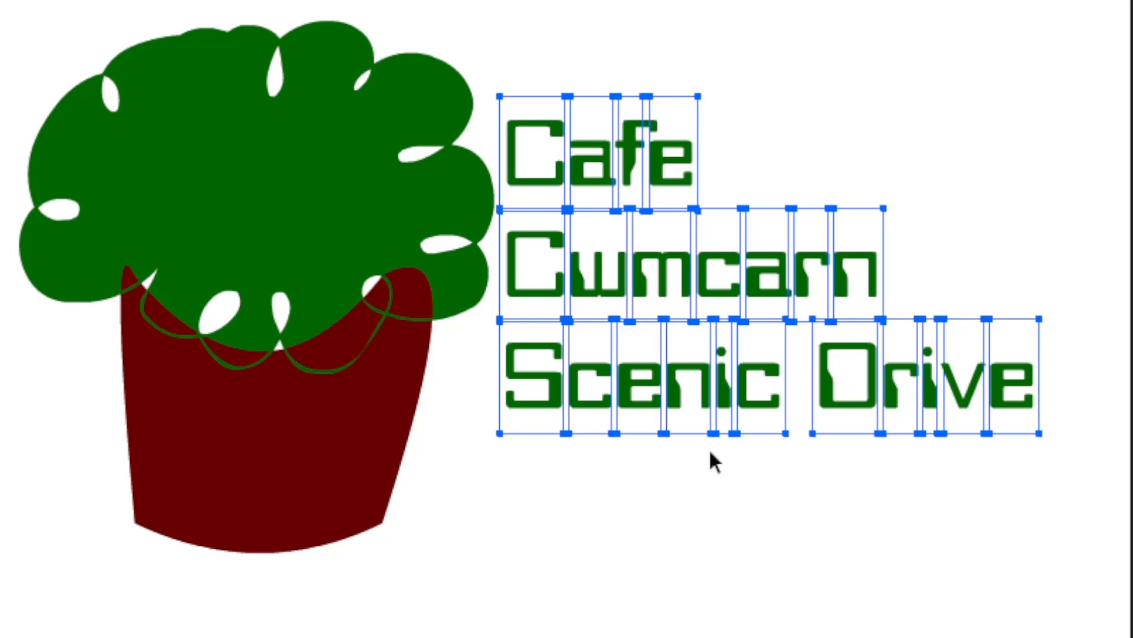
left_click(1103, 491)
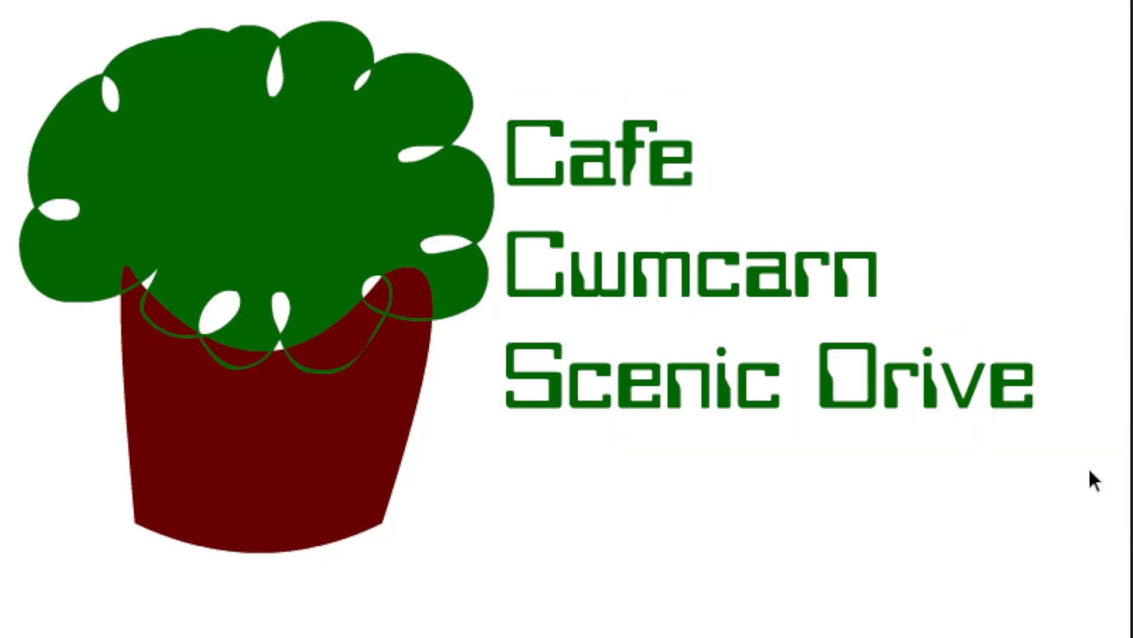
- Nudge the final "e" of "Drive" closer to the "v", and shift "ve" toward the "i"
left_click(1025, 401)
key("Left")
key("Left")
key("Left")
key("Left")
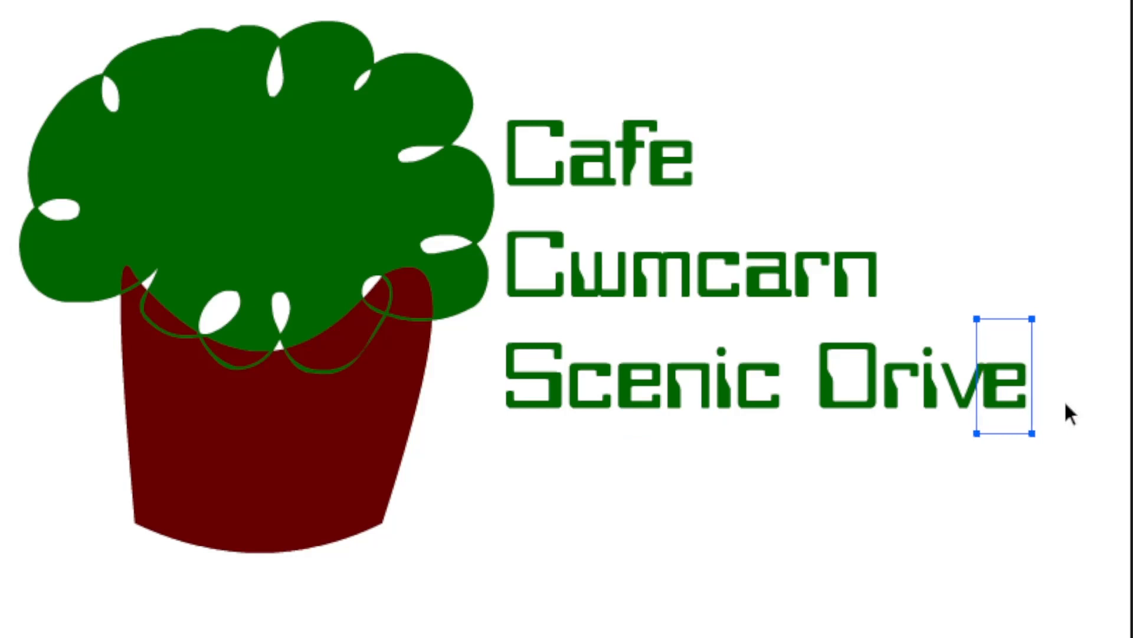
left_click(1105, 376)
left_click_drag(1105, 375, 943, 431)
key("Left")
key("Left")
key("Left")
key("Left")
key("Left")
key("Left")
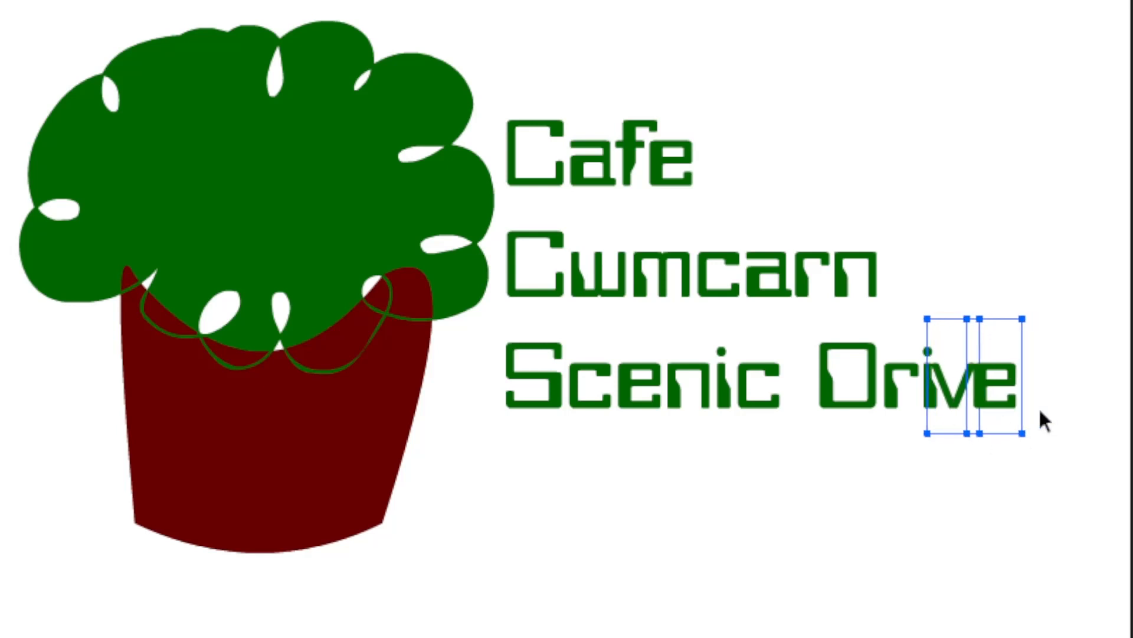
- Tighten the rest of "Drive" by nudging "ive" toward the "r" and "rive" toward the "D"
left_click_drag(1069, 348, 943, 481)
key("Left")
key("Left")
key("Left")
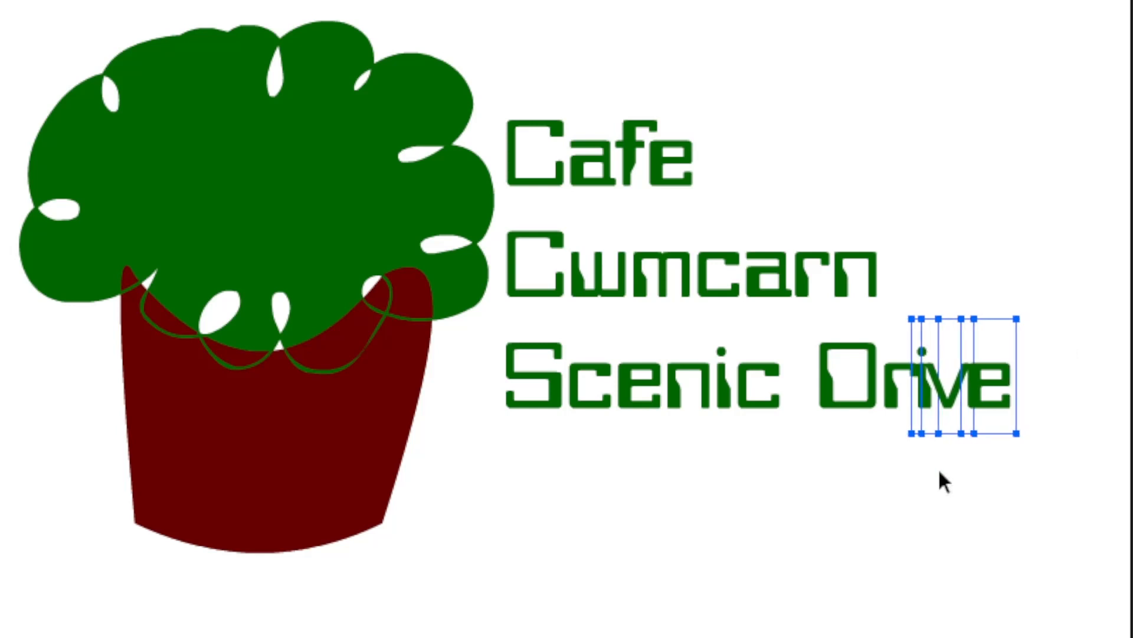
left_click_drag(1083, 321, 886, 434)
key("Left")
key("Left")
key("Left")
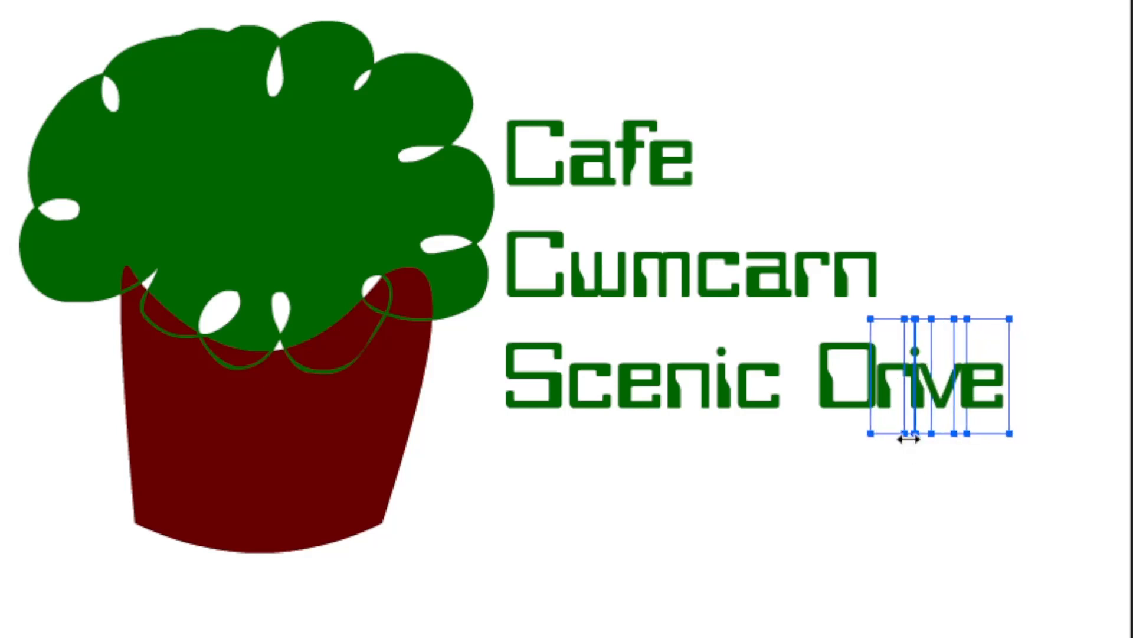
- Widen the text box of the "D" in "Drive" slightly on both sides
left_click(827, 373)
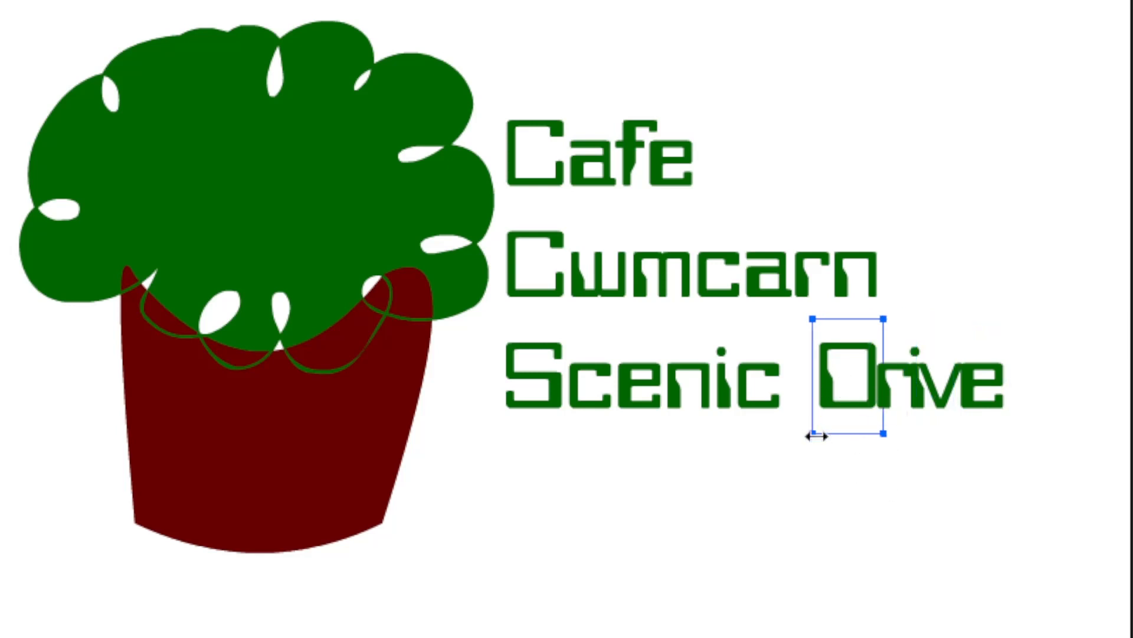
left_click_drag(812, 317, 799, 317)
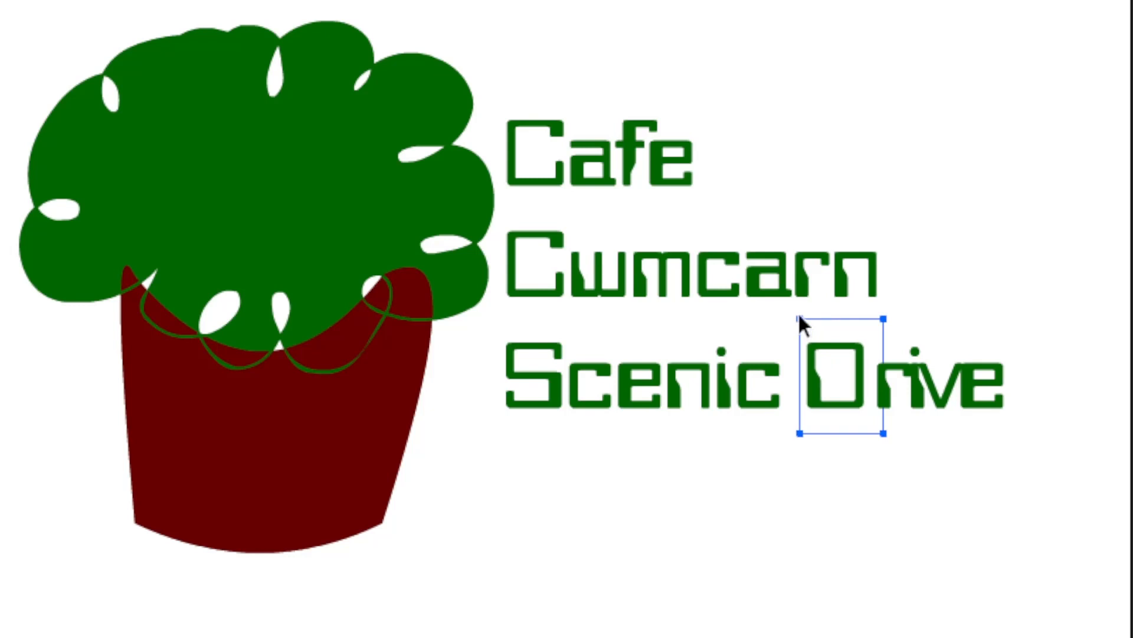
left_click_drag(883, 318, 895, 319)
- Open the "D" of "Drive" for editing and enlarge the letter's font size
key("ctrl+a")
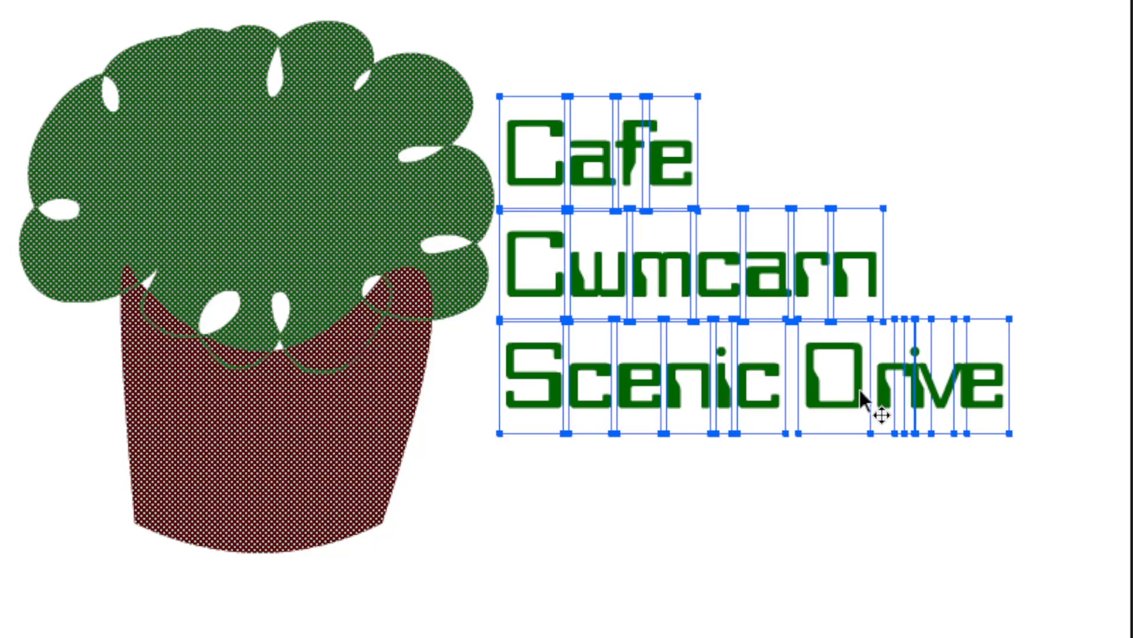
left_click(866, 391)
double_click(856, 387)
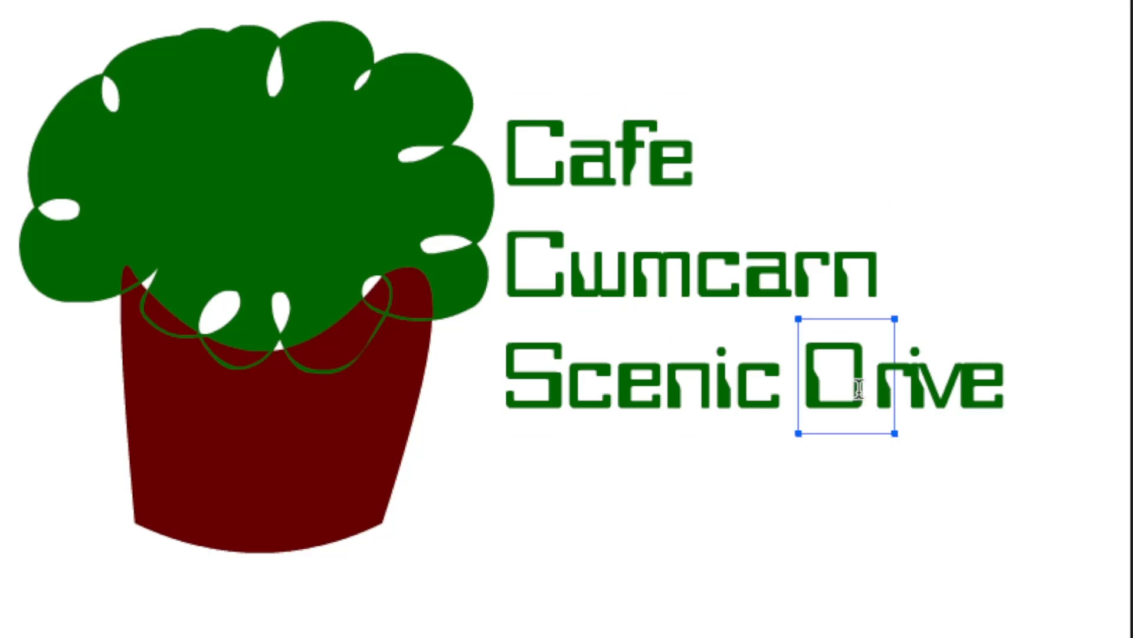
key("ctrl+a")
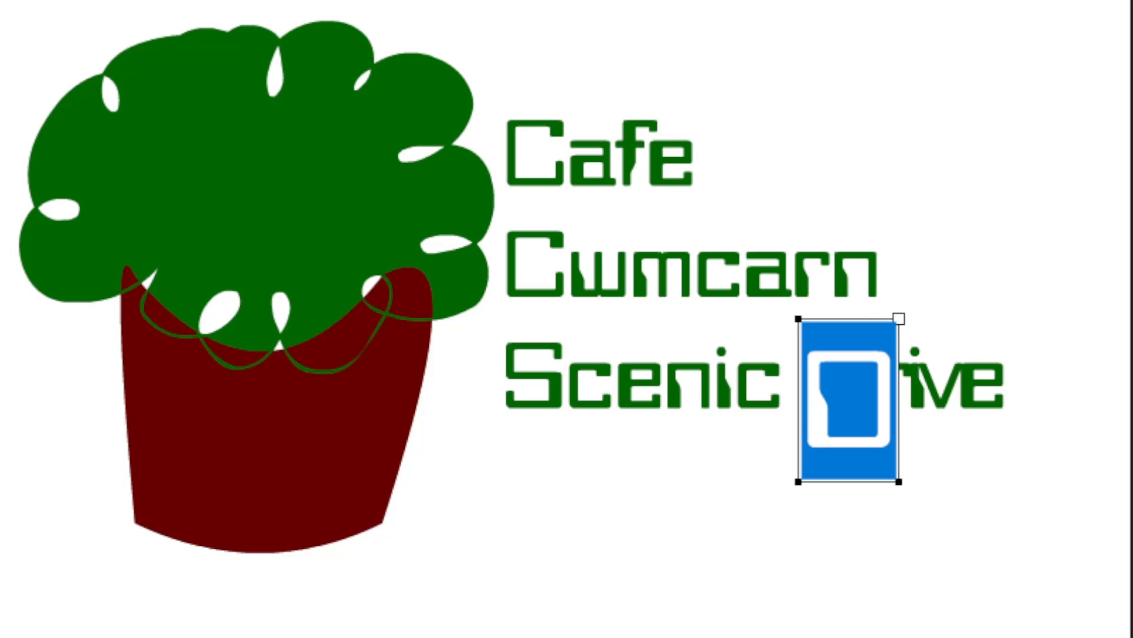
left_click(969, 431)
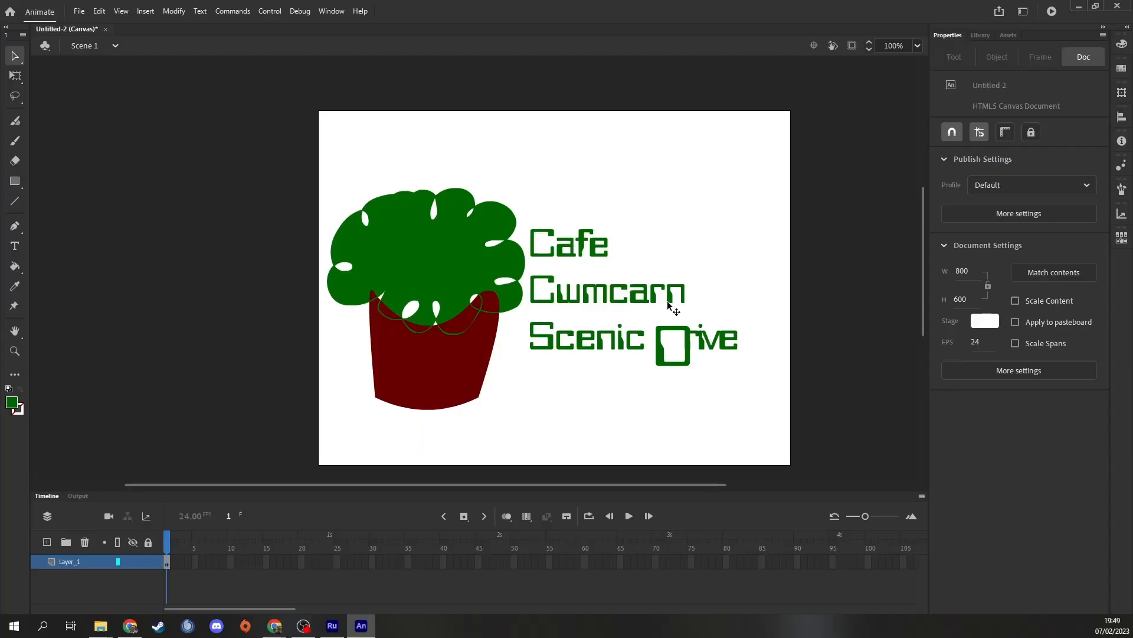
- Shift "wmcarn" right to leave a gap after its "C", and move "Drive" slightly left toward "Scenic"
left_click_drag(568, 307, 577, 295)
left_click_drag(771, 329, 658, 354)
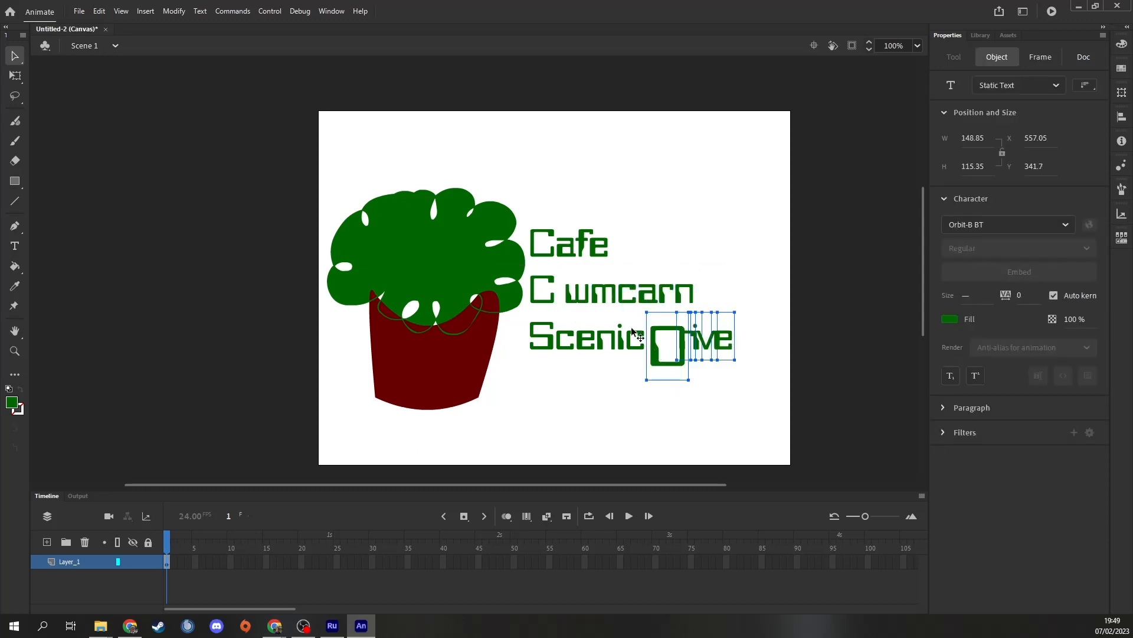
left_click(560, 305)
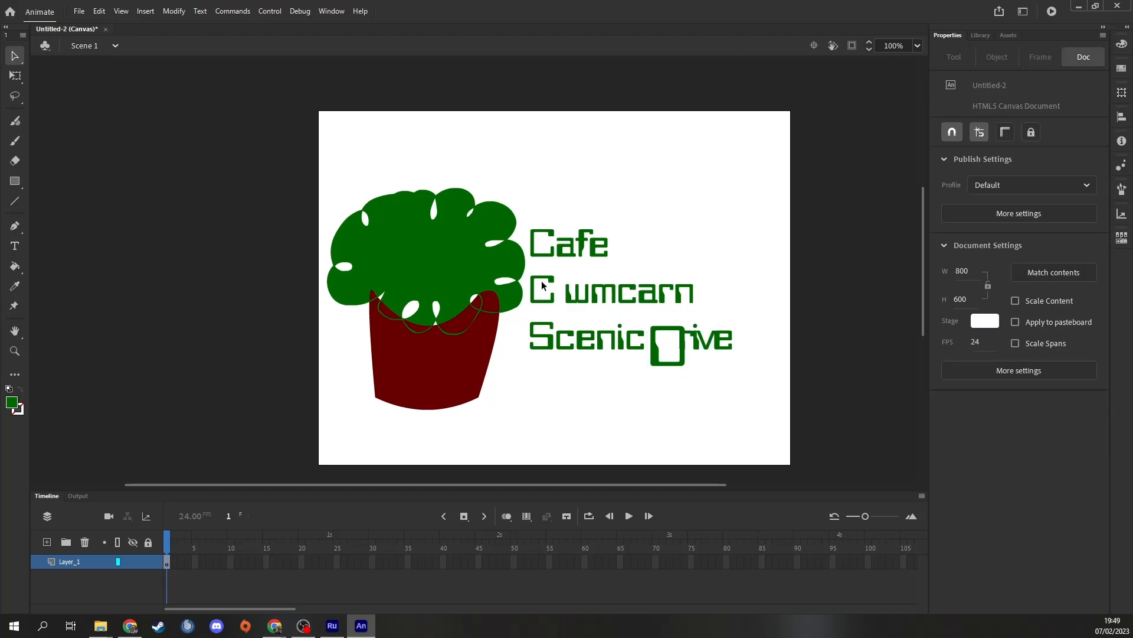
- Set the font size of the initial "C" in "Cwmcarn" to 82 pt
double_click(546, 296)
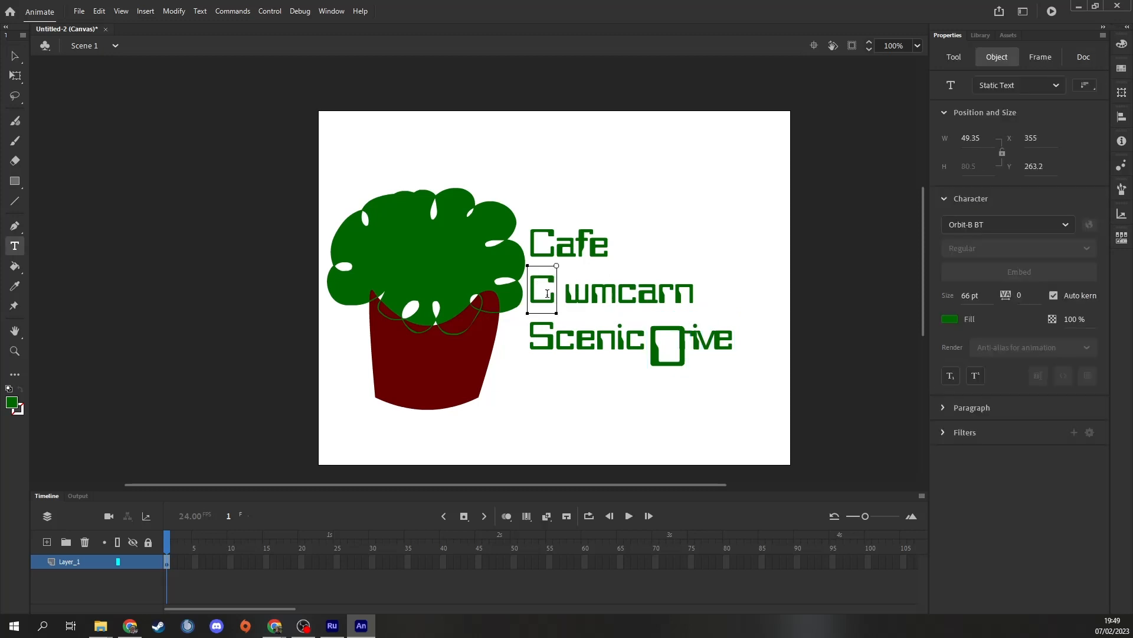
key("ctrl+a")
left_click_drag(969, 296, 978, 299)
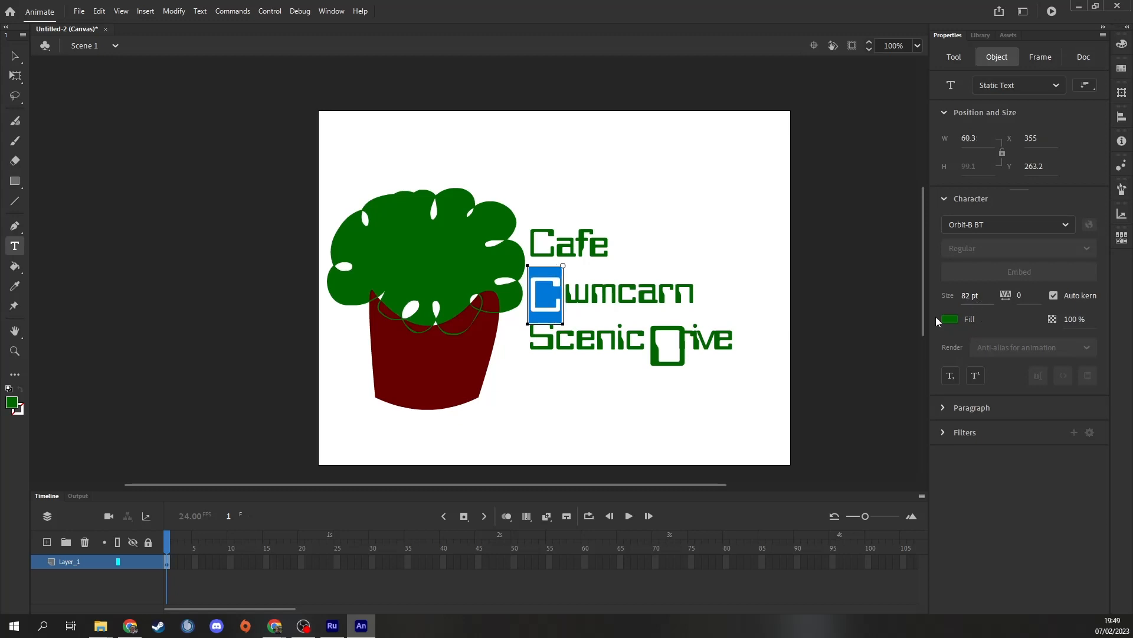
- Set the font size of the initial "C" in "Cafe" to 80 pt
left_click(679, 299)
left_click(533, 243)
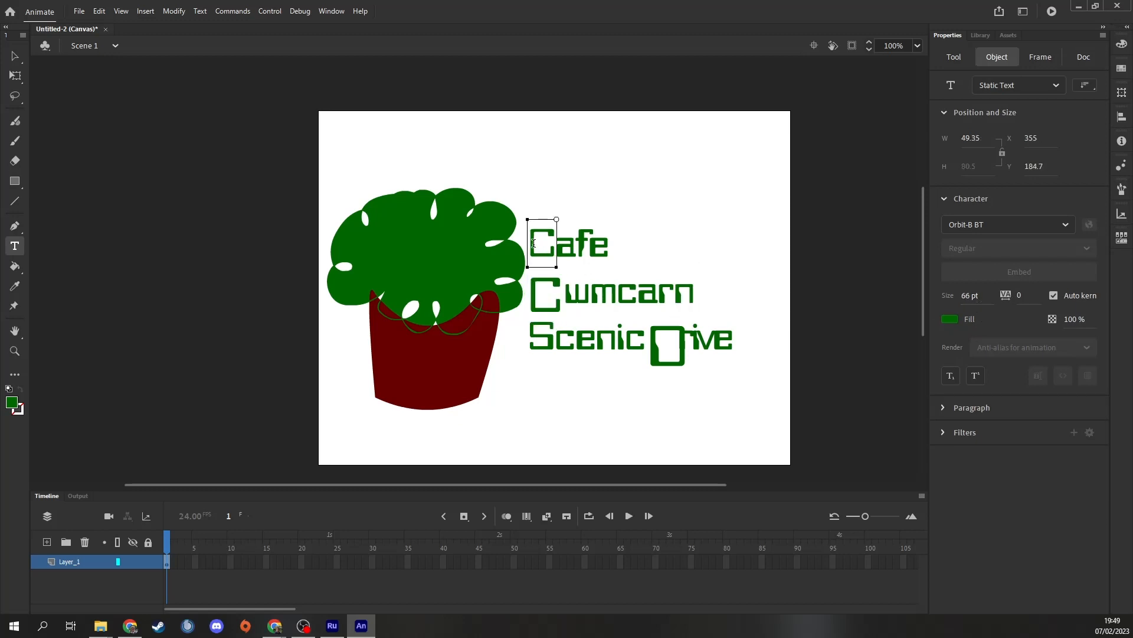
key("ctrl+a")
left_click_drag(964, 300, 972, 300)
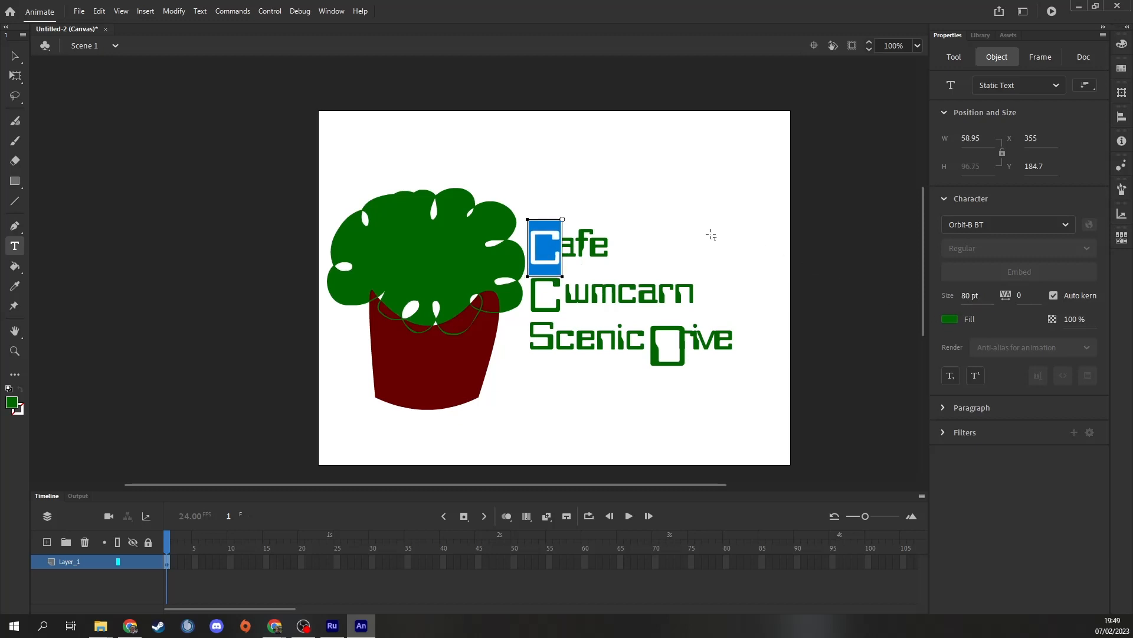
key("Escape")
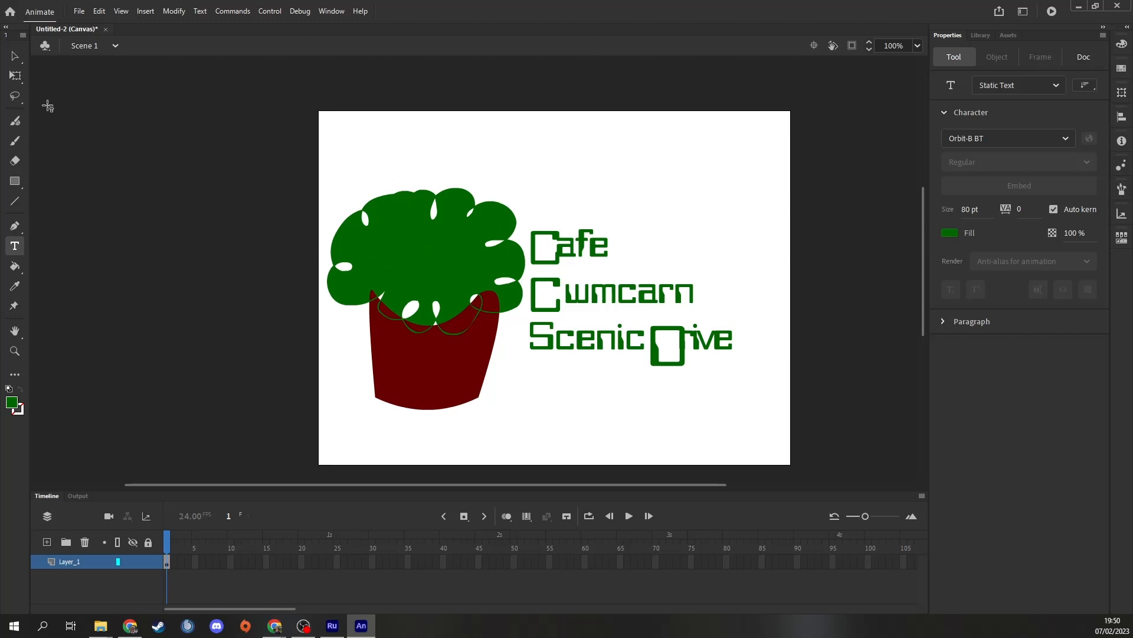
- Draw a dark green oval about 780 × 514 px over the plant and lettering
left_click(14, 183)
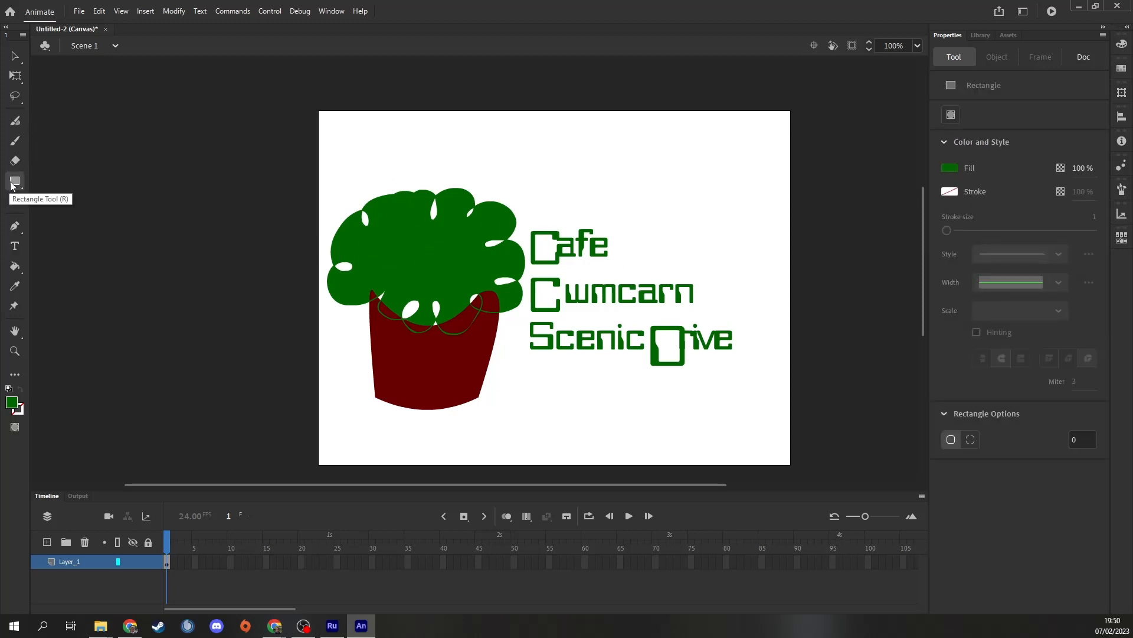
left_click(12, 185)
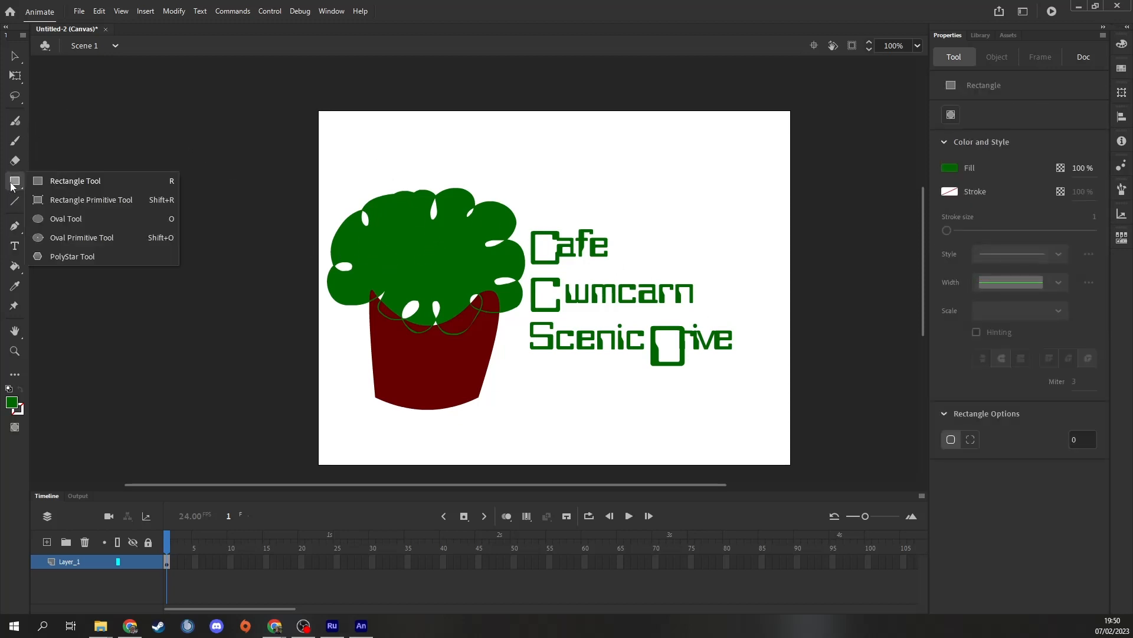
left_click(60, 218)
left_click_drag(329, 148, 787, 450)
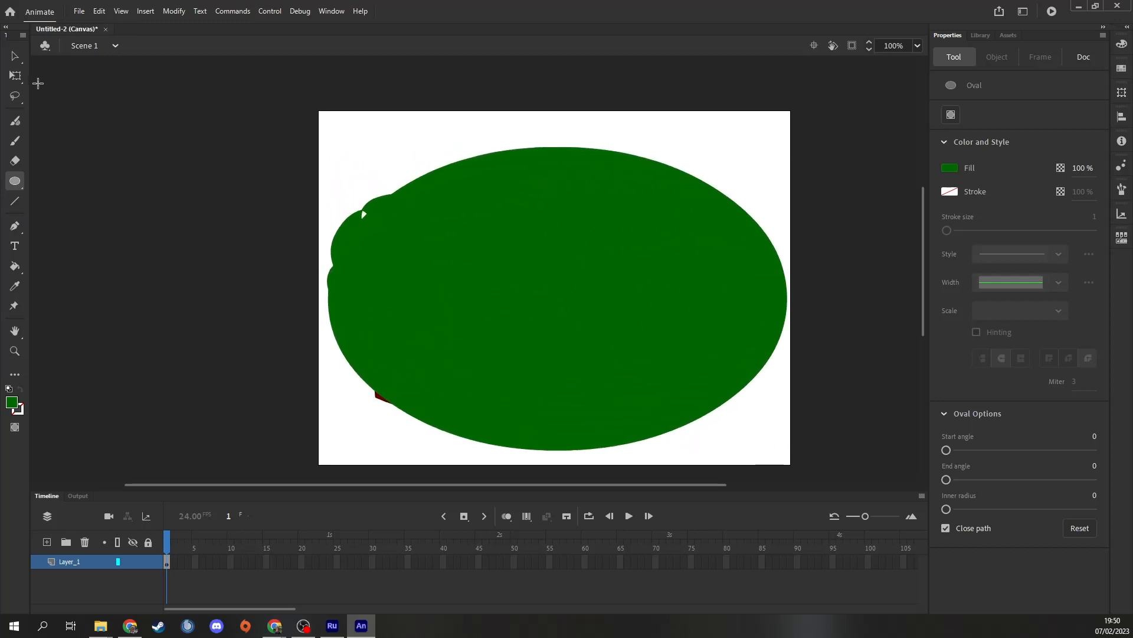
left_click(15, 56)
left_click(539, 245)
left_click_drag(558, 252, 561, 256)
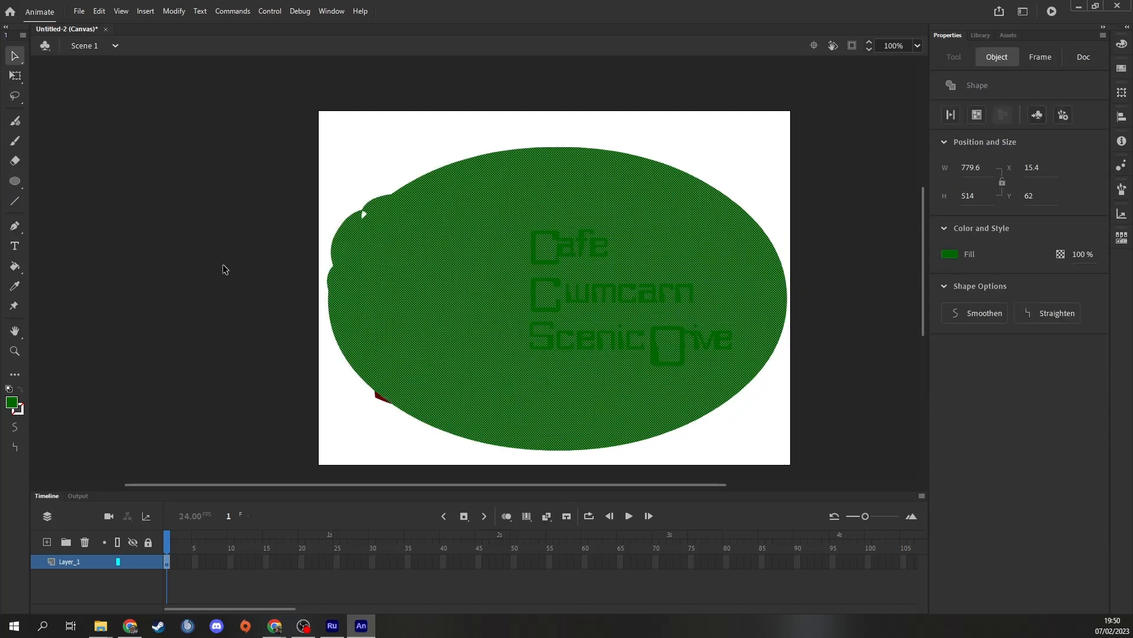
- Fill the oval with a lighter green at 74% opacity
left_click(200, 228)
left_click(635, 281)
key("k")
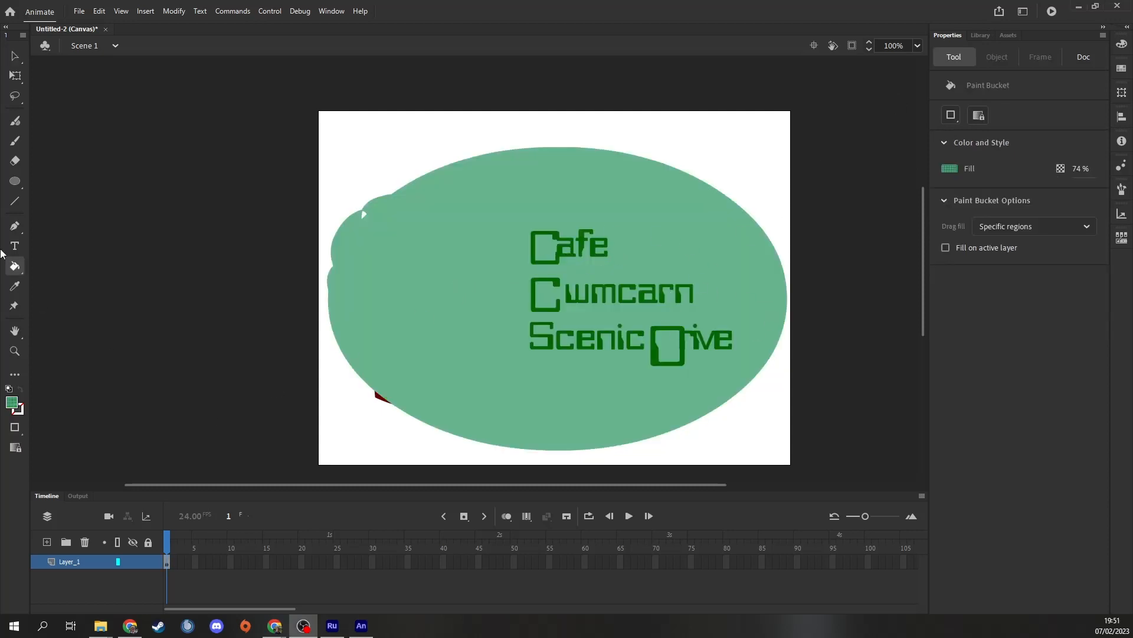
- Delete the light green oval covering the artwork
left_click(15, 56)
left_click(453, 231)
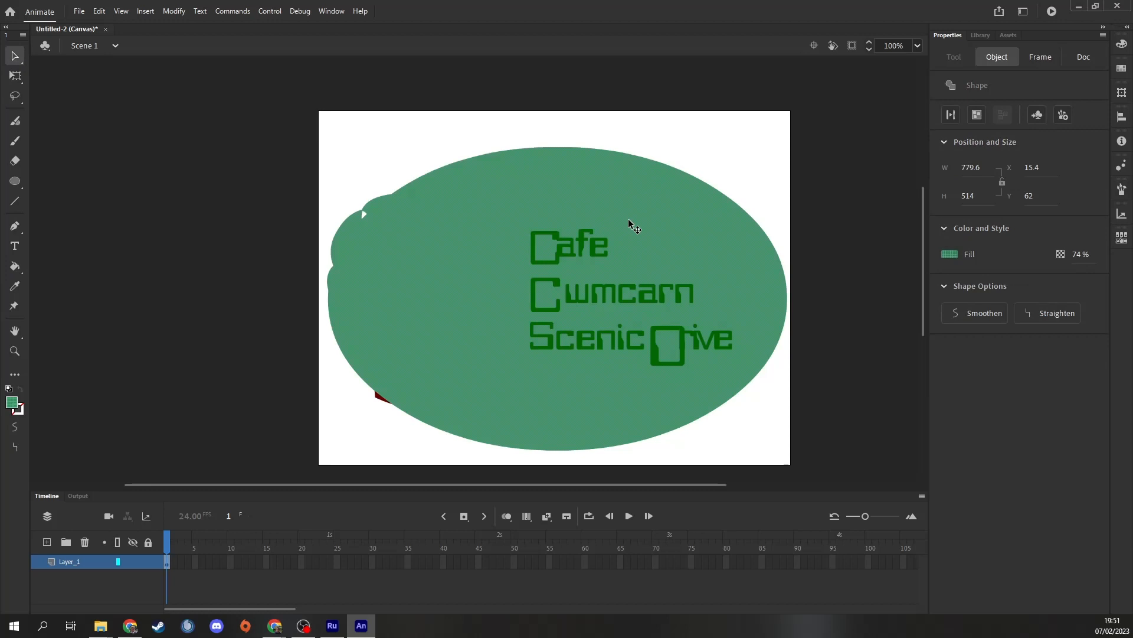
key("Delete")
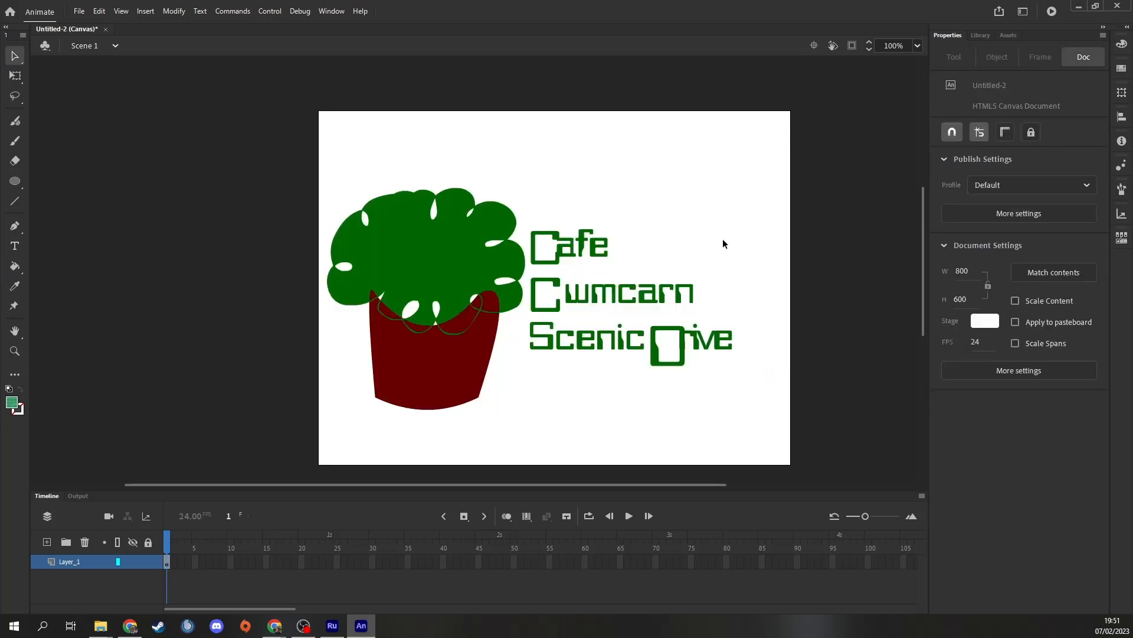
- Add a new layer and move it beneath Layer_1
left_click(47, 543)
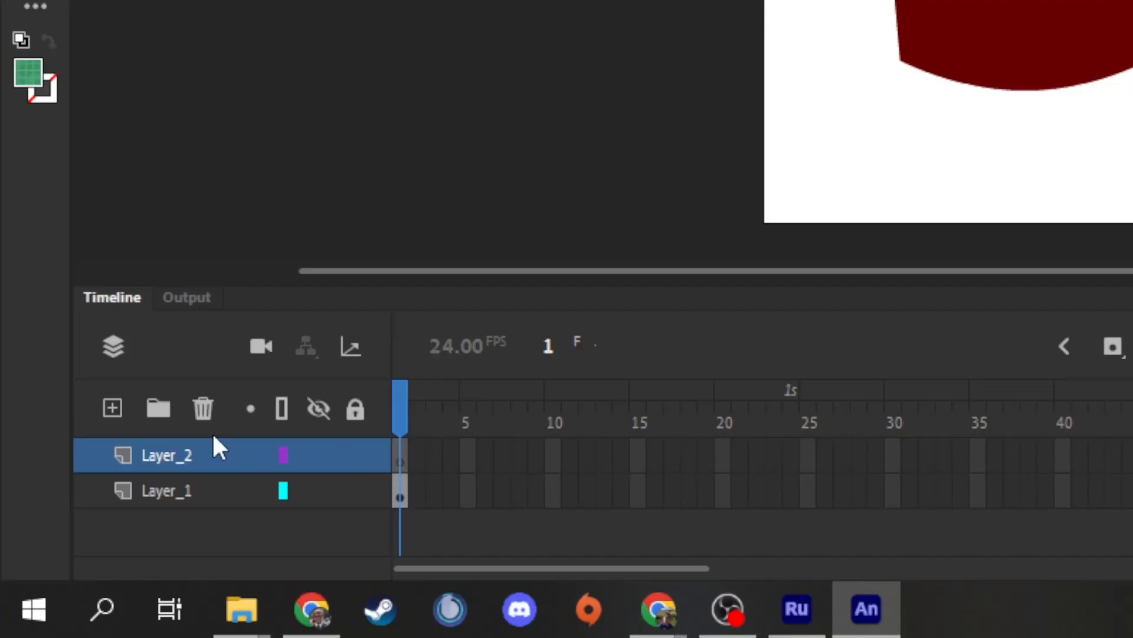
left_click_drag(217, 455, 215, 523)
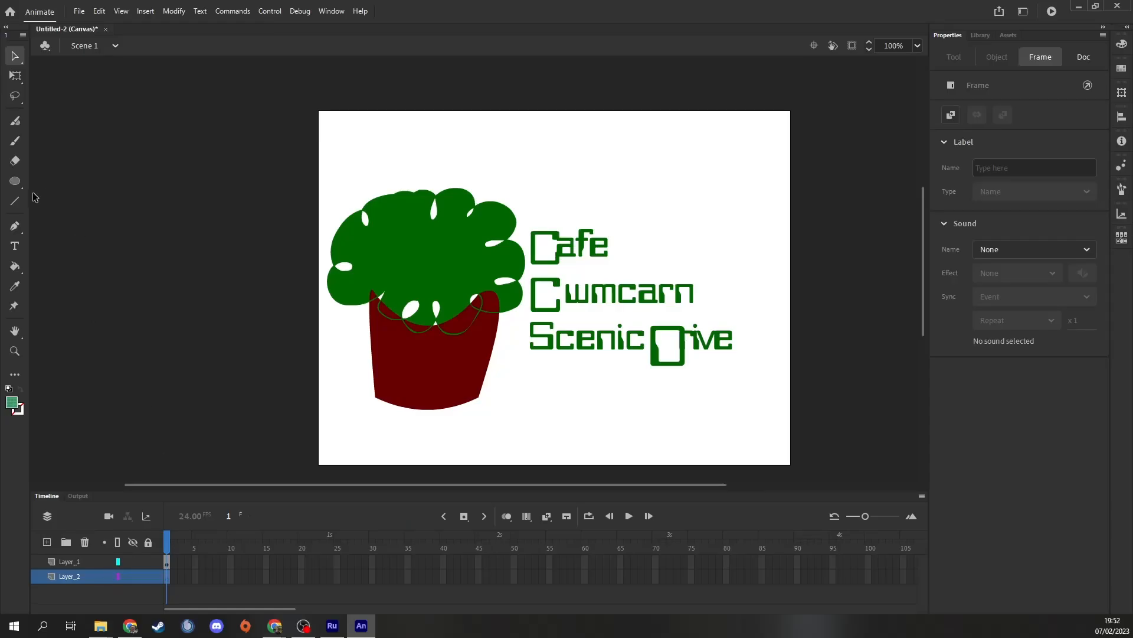
- Draw an orange oval about 757 × 457 px at 74% opacity on Layer_2 and shift it left to X 0
left_click(15, 181)
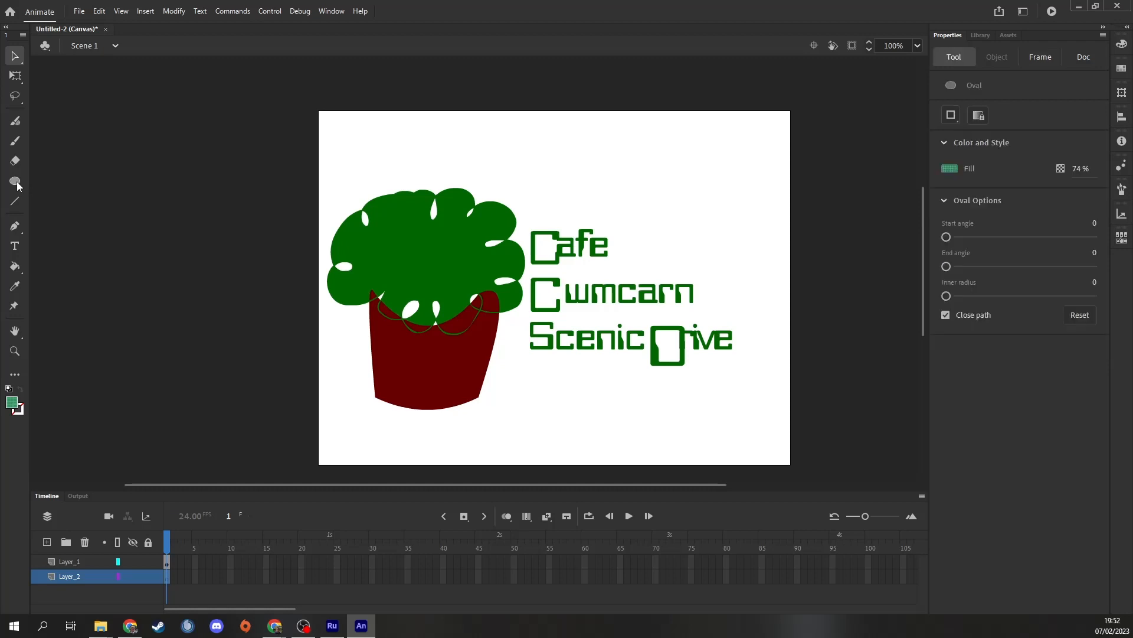
left_click(8, 405)
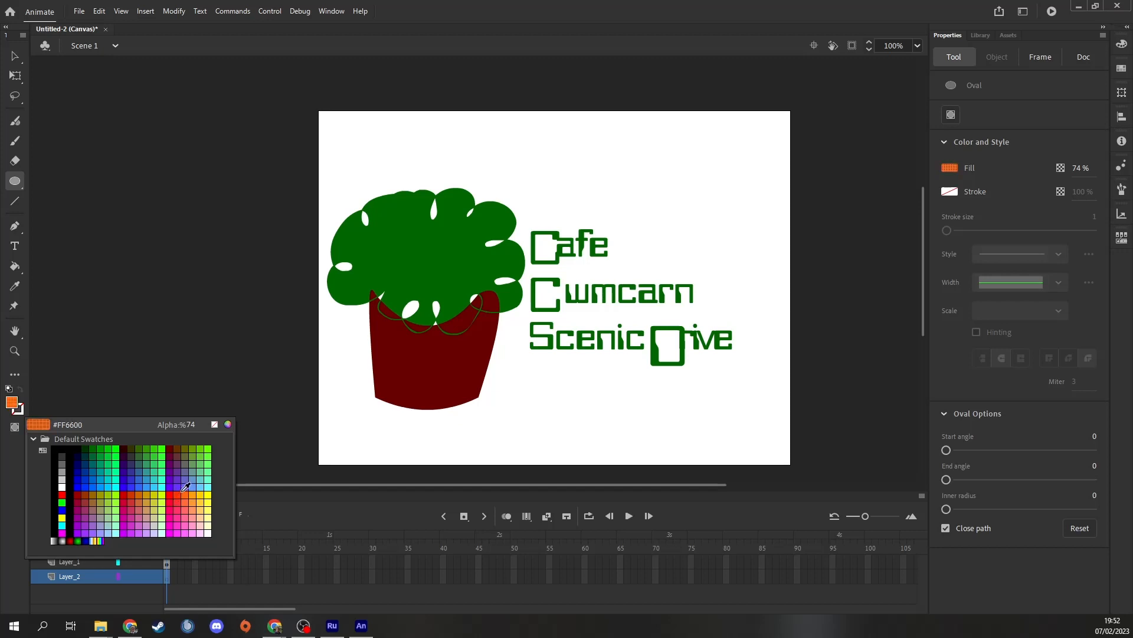
left_click(187, 502)
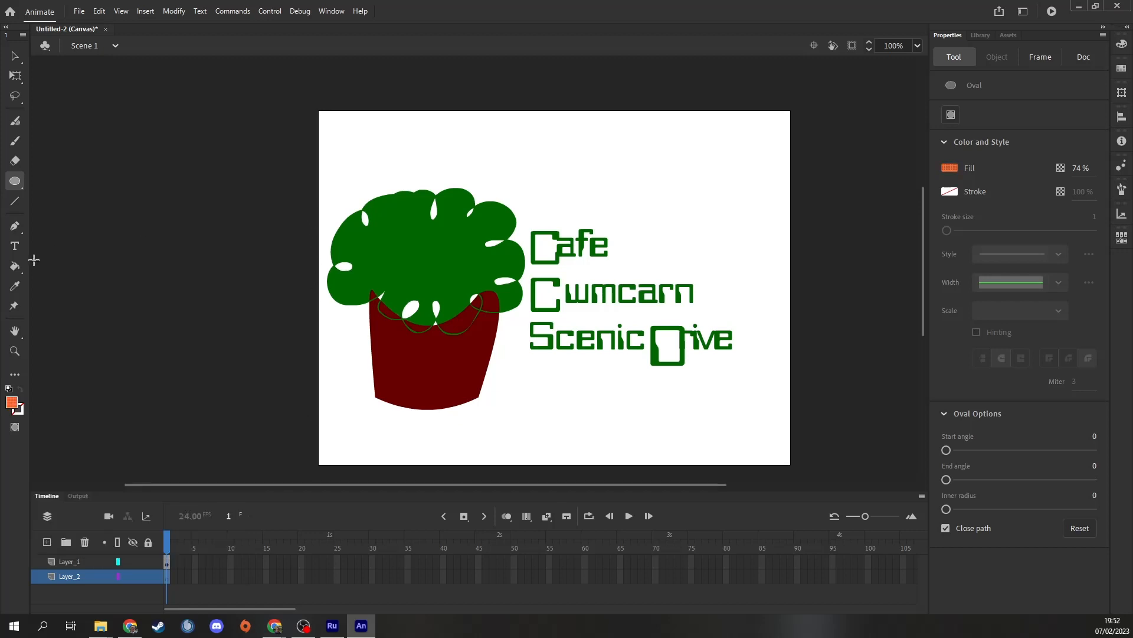
left_click_drag(334, 167, 777, 436)
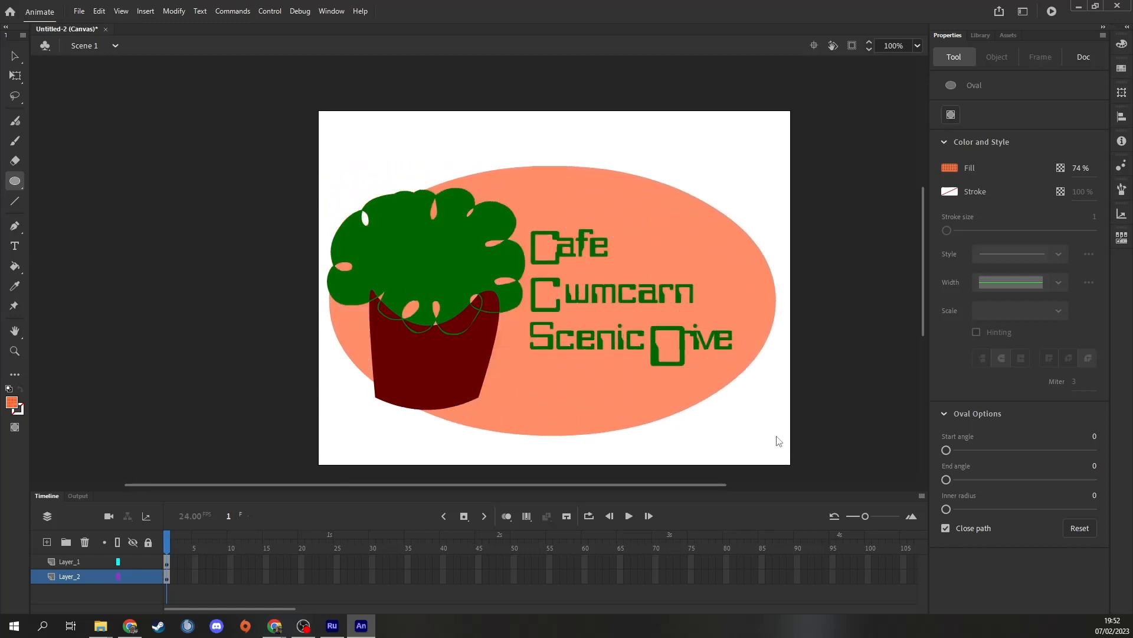
left_click(15, 57)
left_click_drag(551, 380, 538, 382)
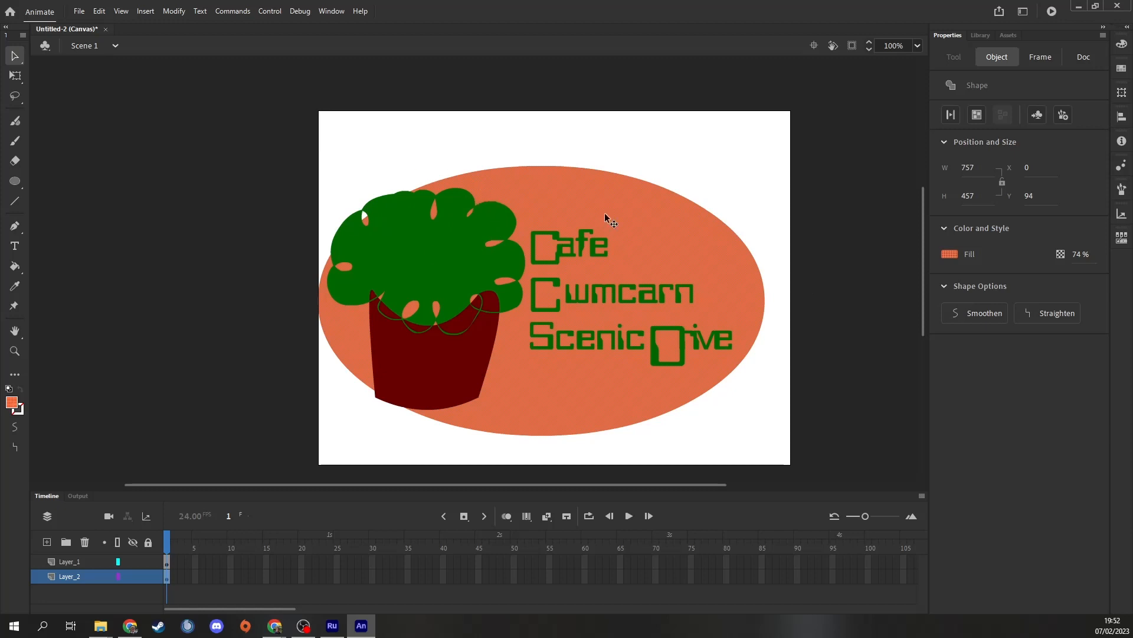
- Begin saving the document under a new name and go to the Lluniau folder within Asedau Digidol > Amlgyfrwng
left_click(79, 12)
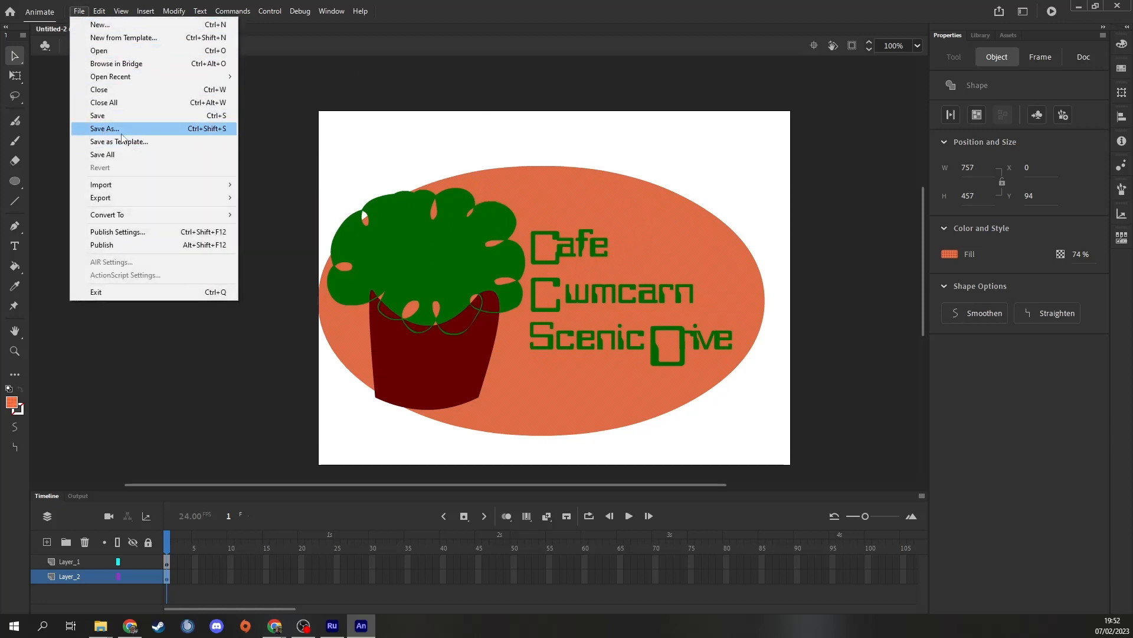
left_click(104, 129)
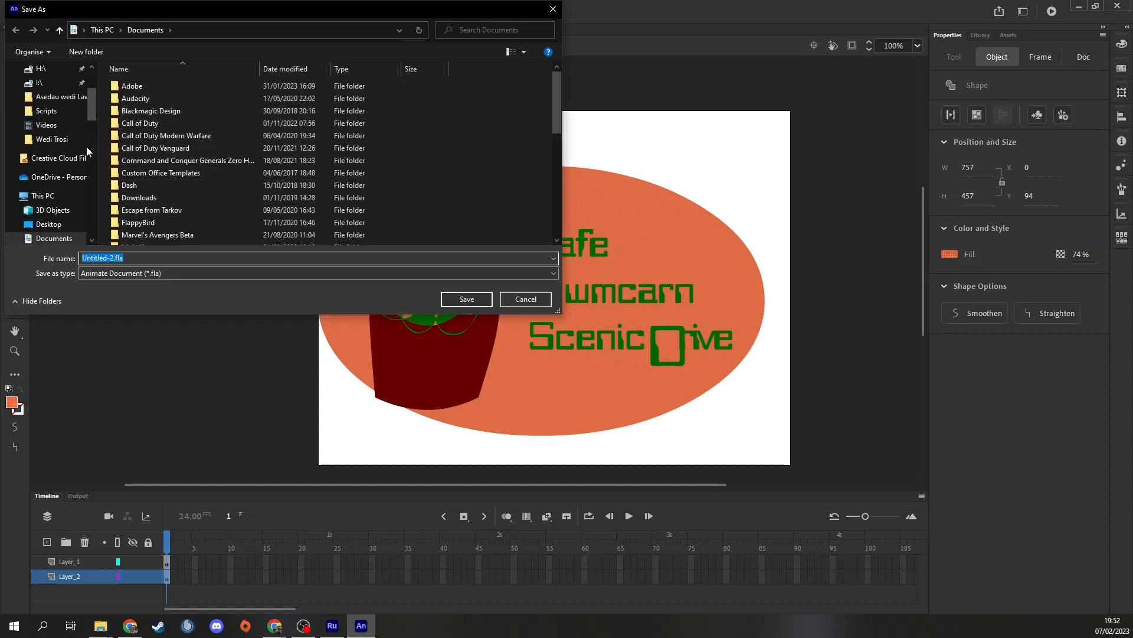
left_click(59, 97)
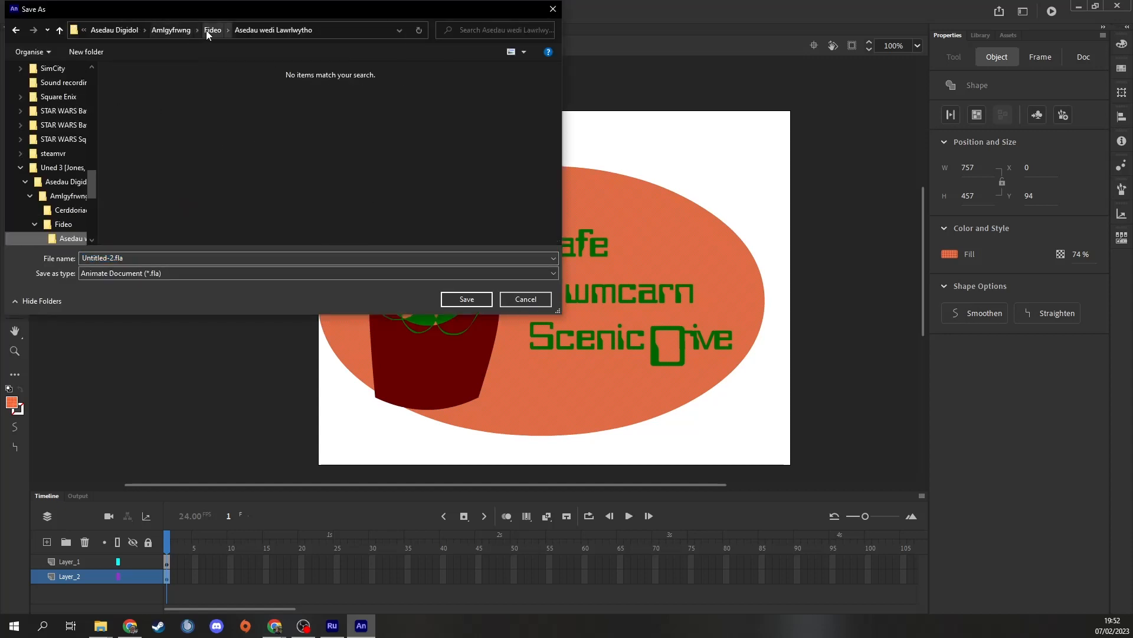
left_click(115, 30)
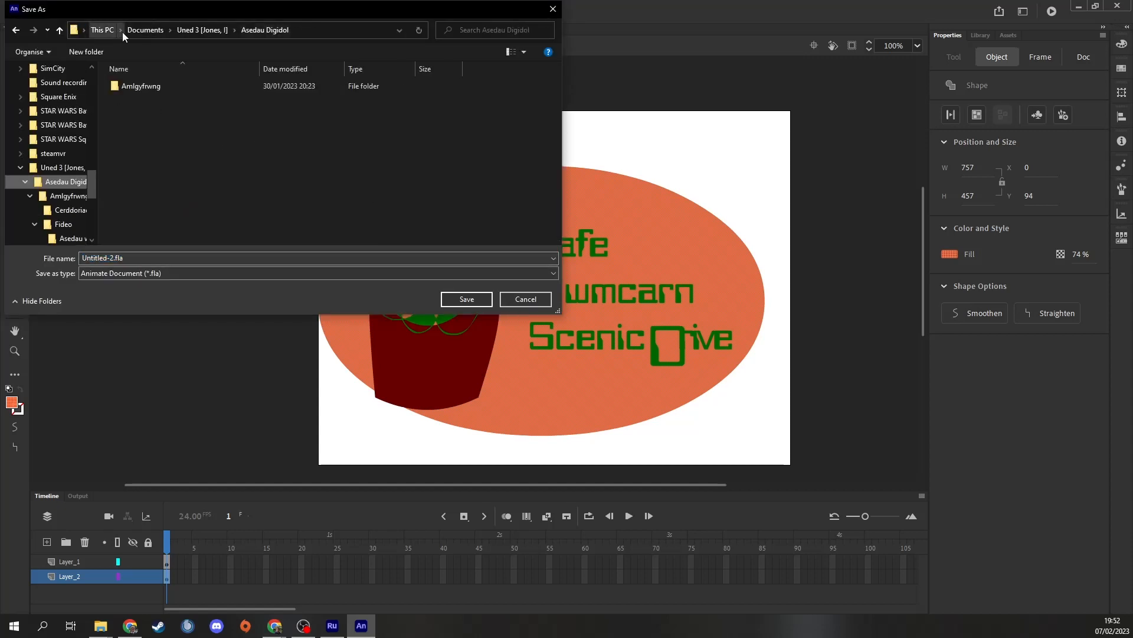
left_click(210, 31)
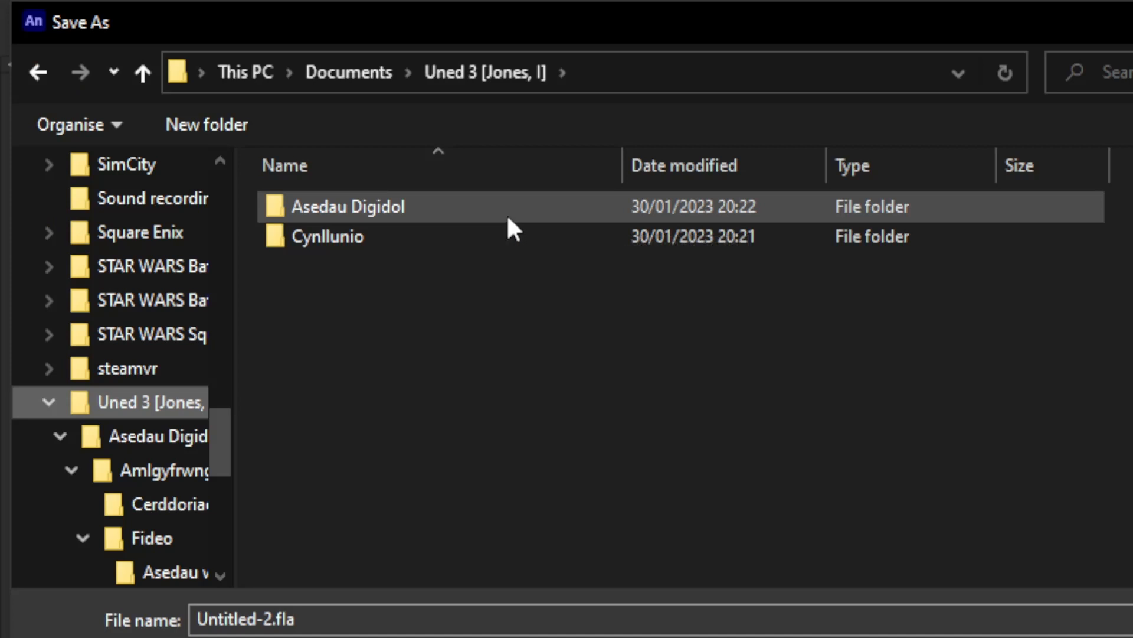
double_click(508, 215)
double_click(506, 217)
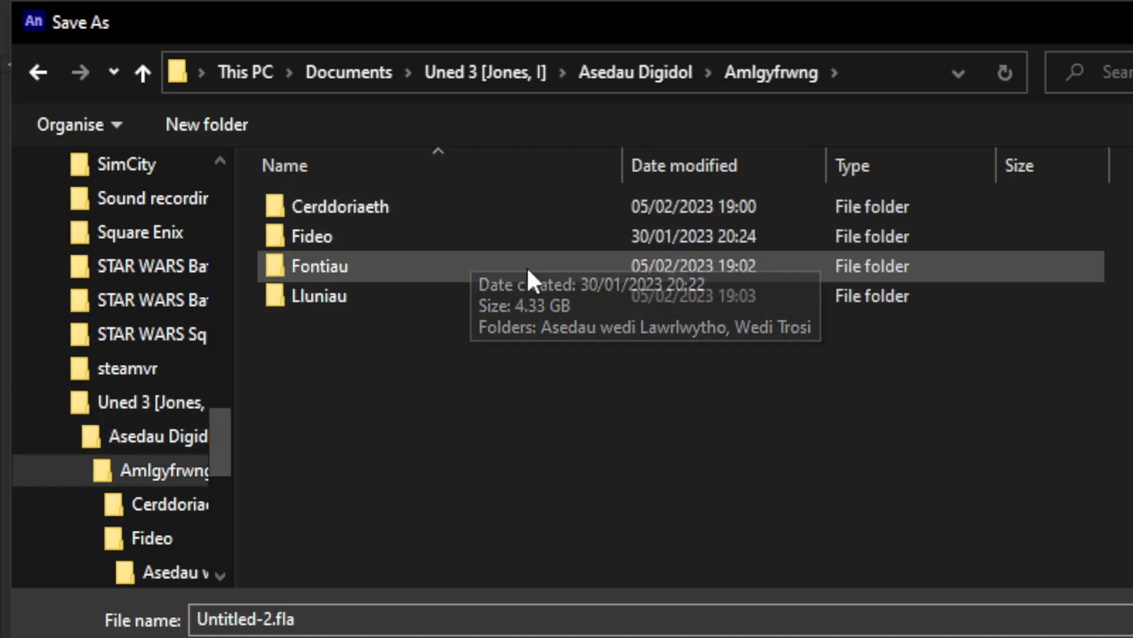
double_click(386, 304)
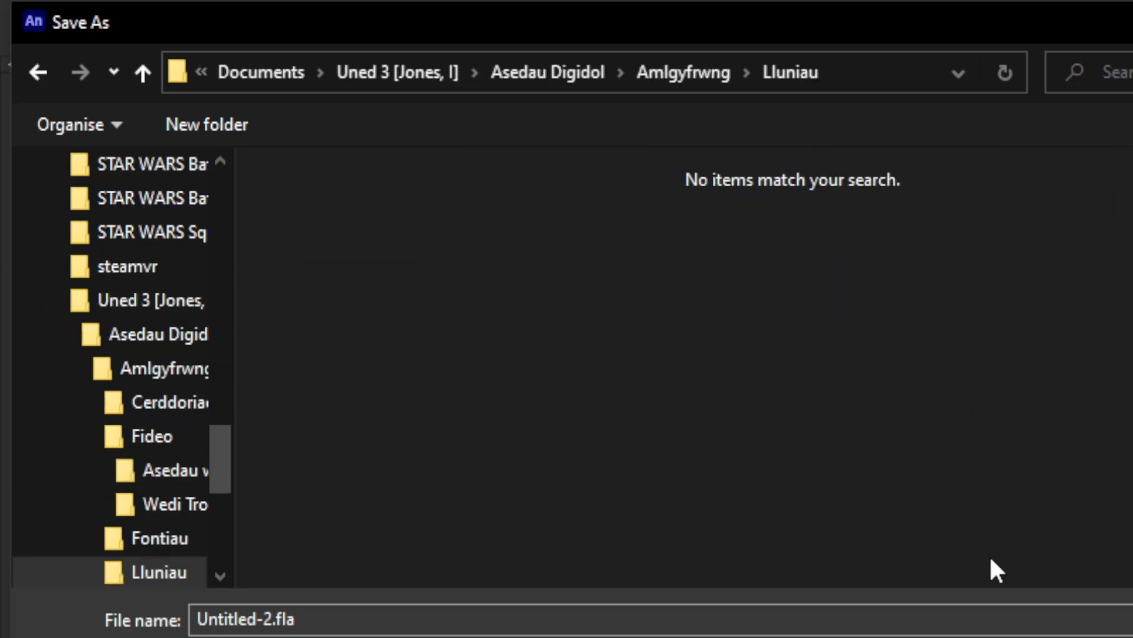
- Name the file "Logo Cafe Cwmcarn.fla" and save it as an Animate document
left_click(264, 619)
left_click(265, 619)
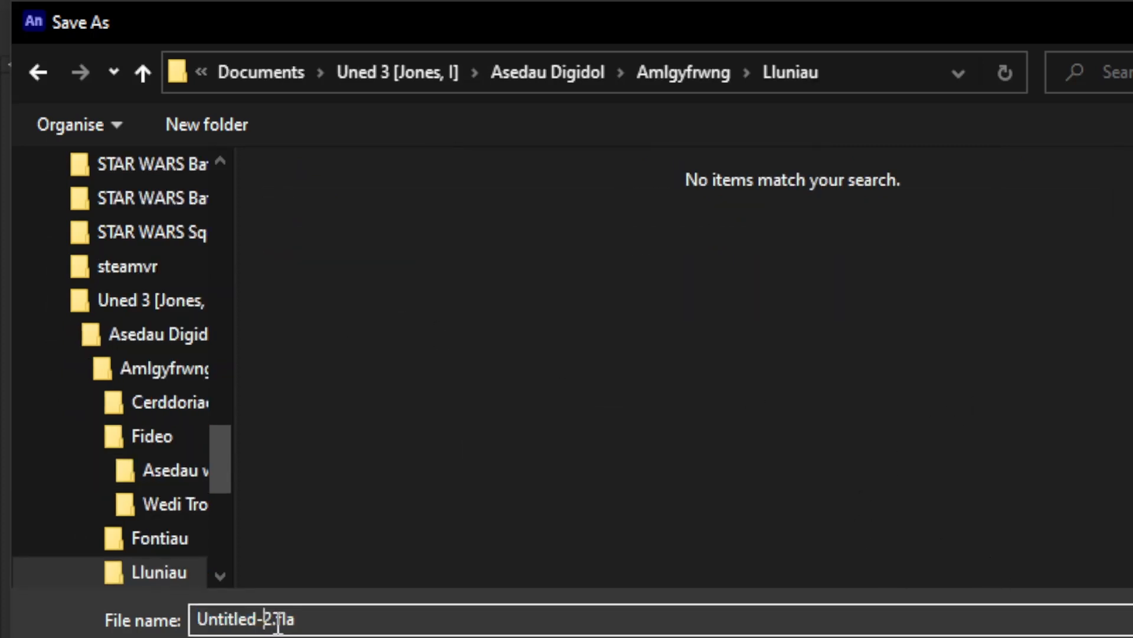
left_click_drag(273, 618, 197, 618)
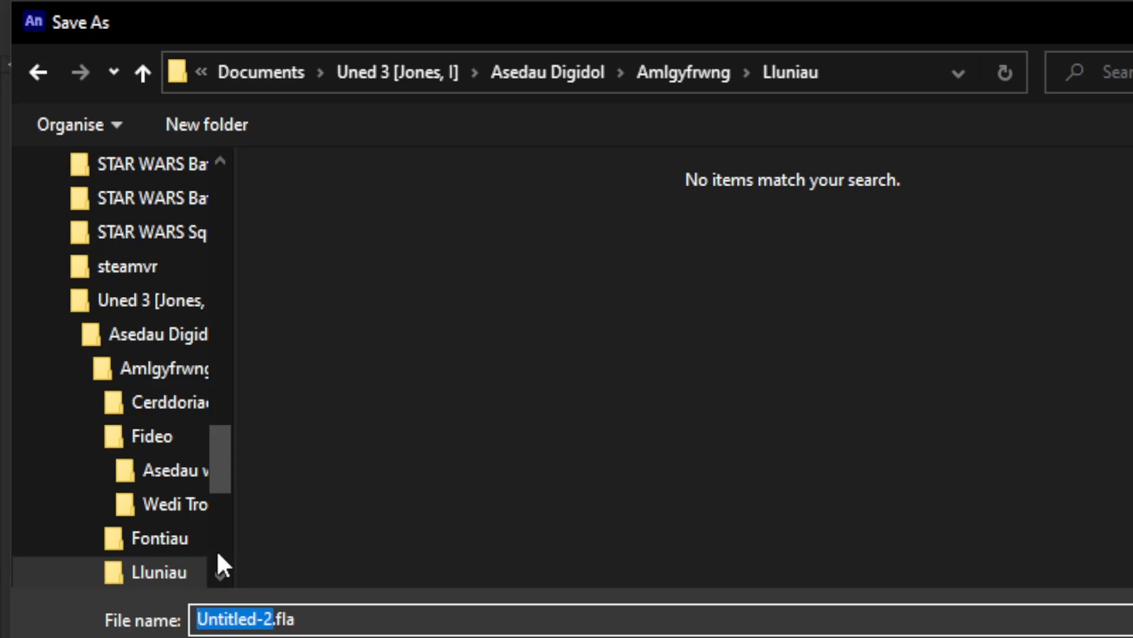
type("Logo ")
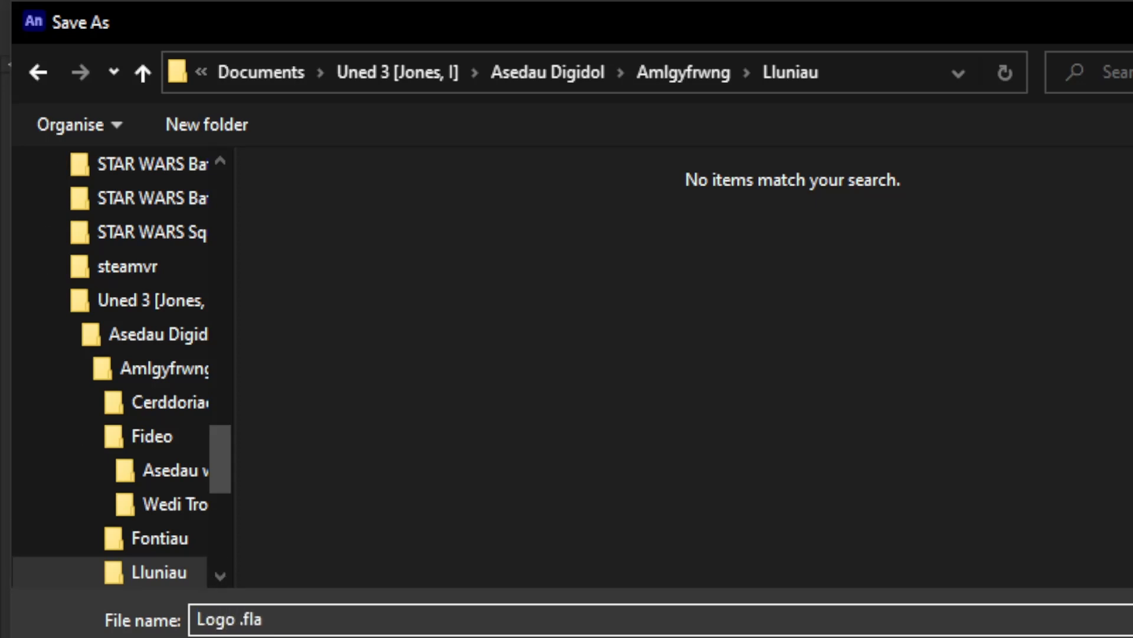
type("Cafe Cwmcarn")
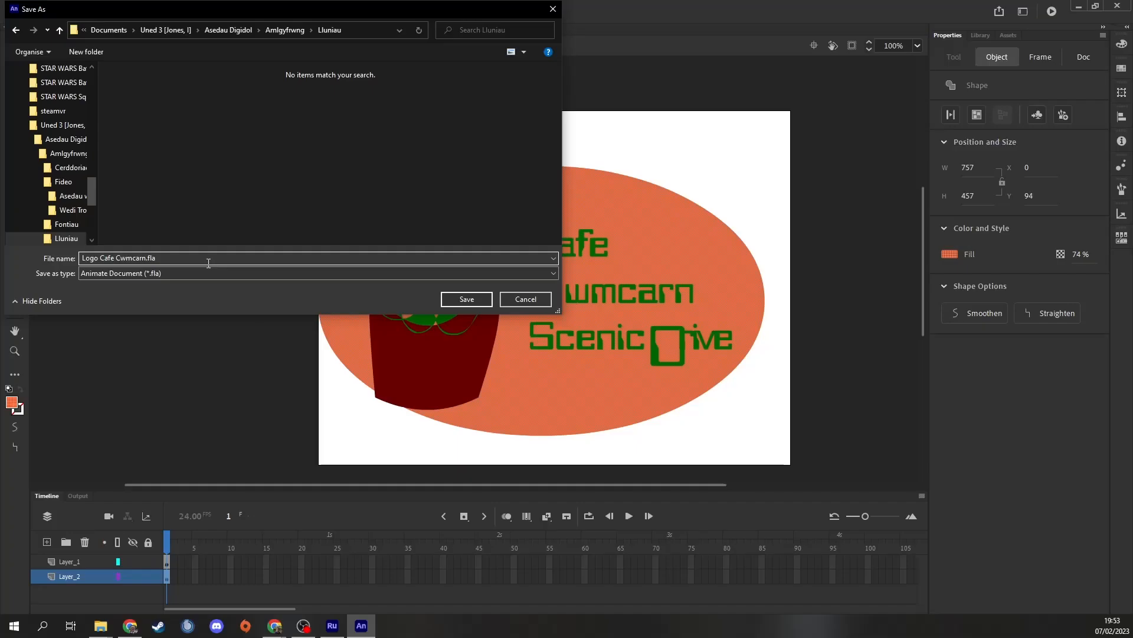
left_click(484, 300)
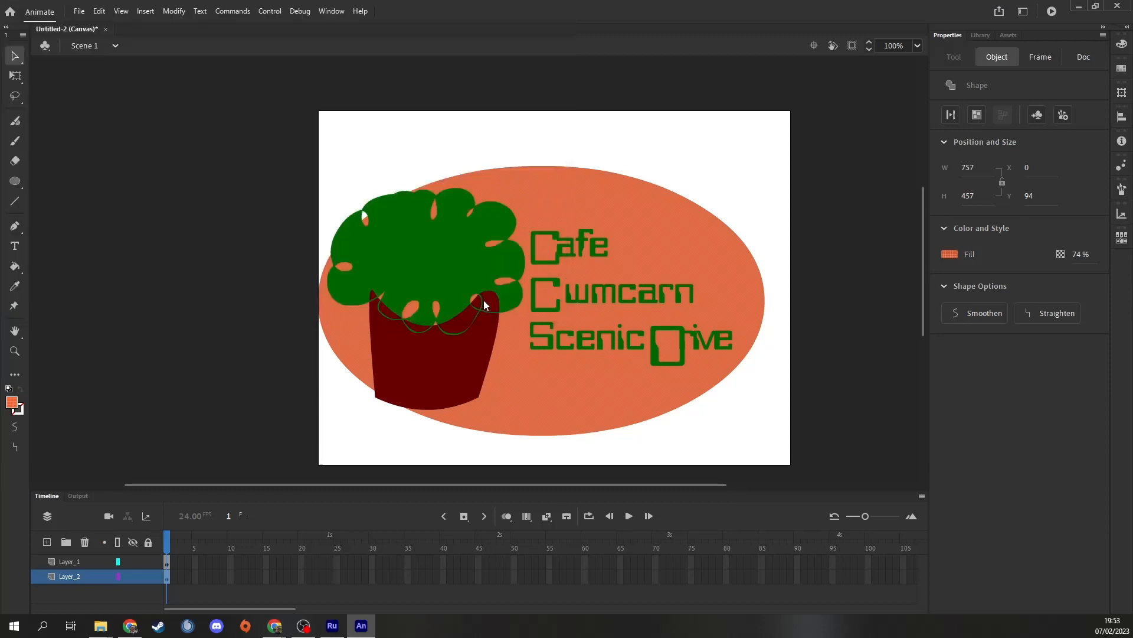
- Start an image export of the logo and choose the PNG-24 preset with transparency
left_click(84, 12)
mouse_move(196, 202)
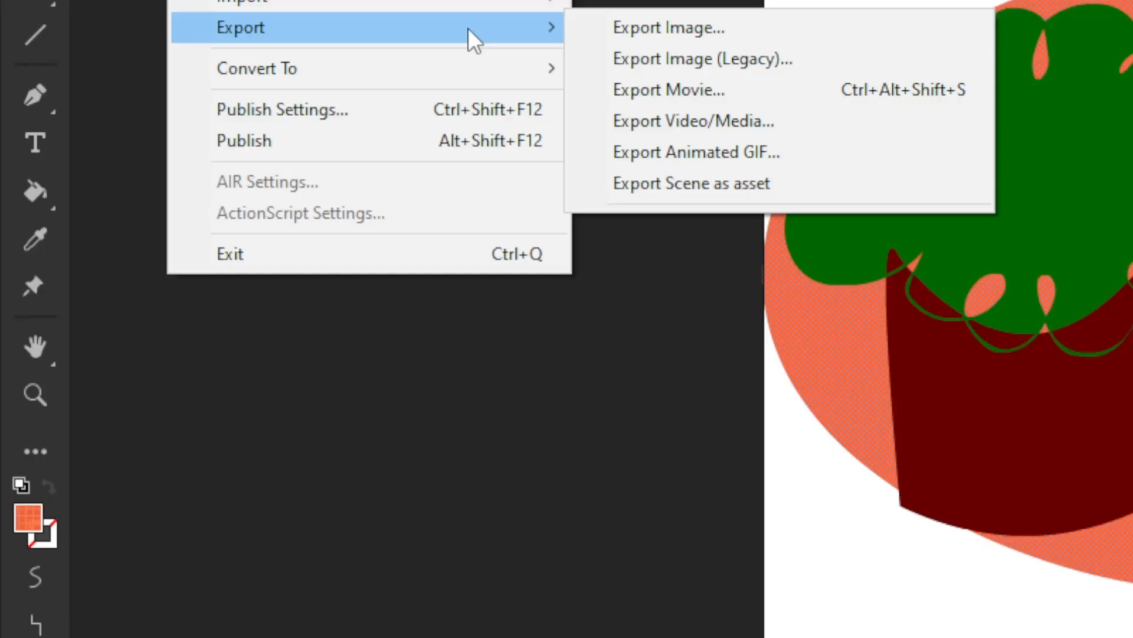
left_click(759, 28)
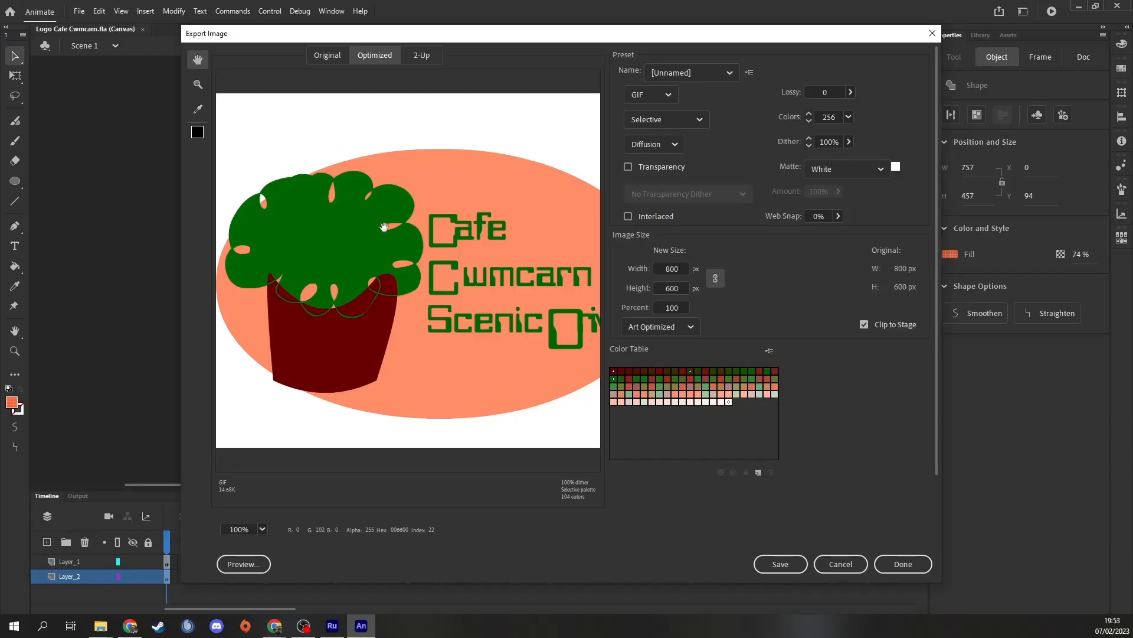
left_click_drag(568, 354, 673, 371)
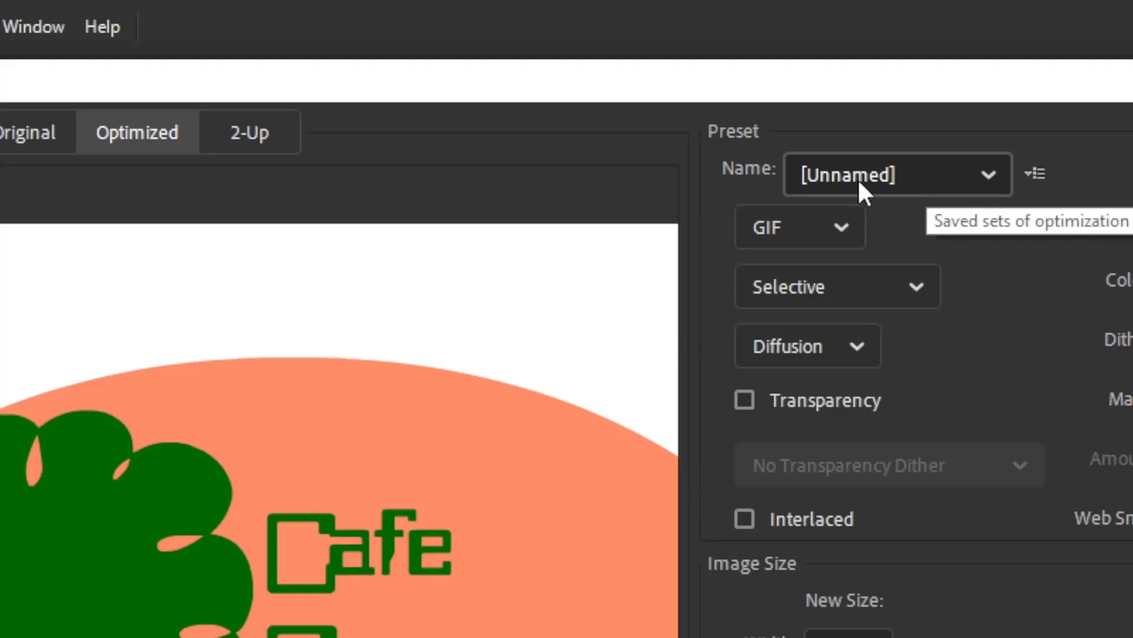
left_click(985, 171)
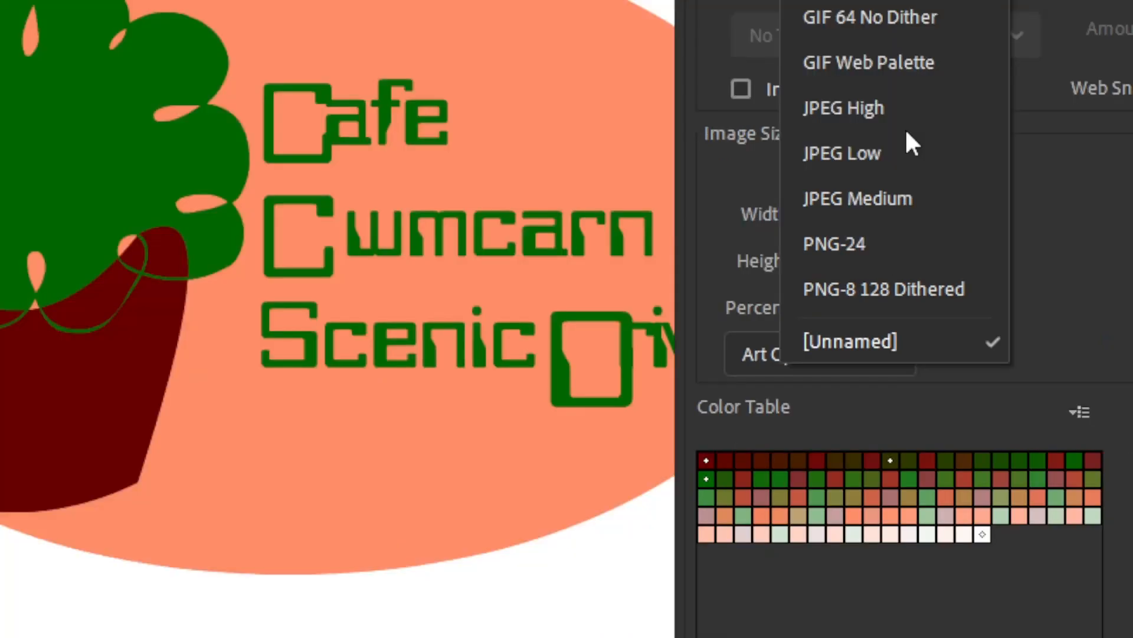
left_click(856, 253)
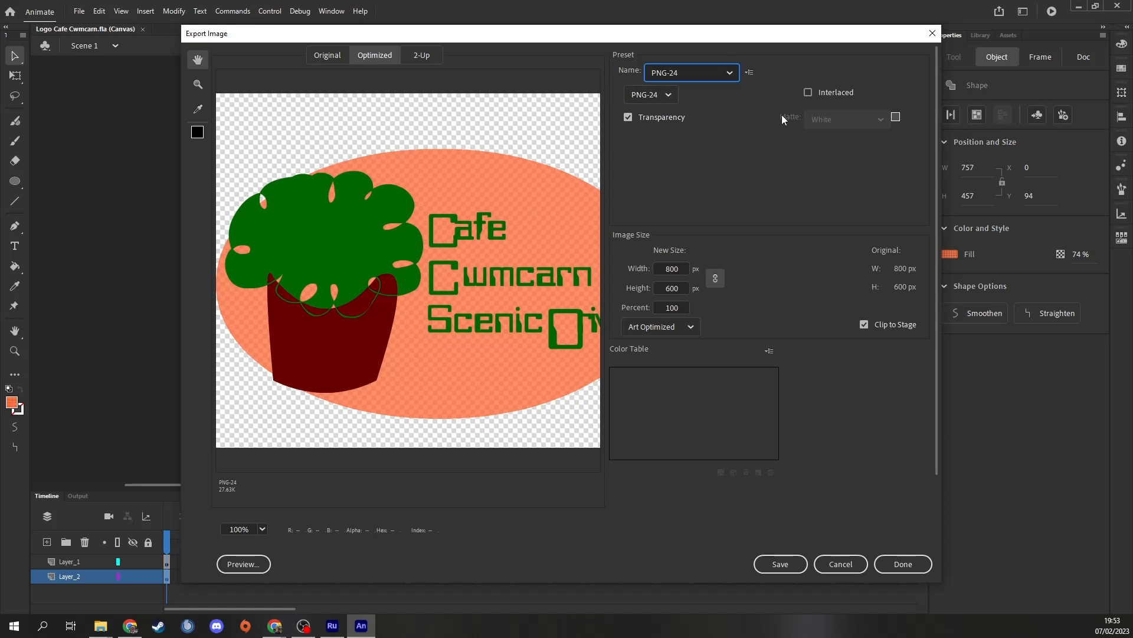
- Save the exported image as "Logo-Cafe-Cwmcarn.png" in the Lluniau folder
left_click(793, 570)
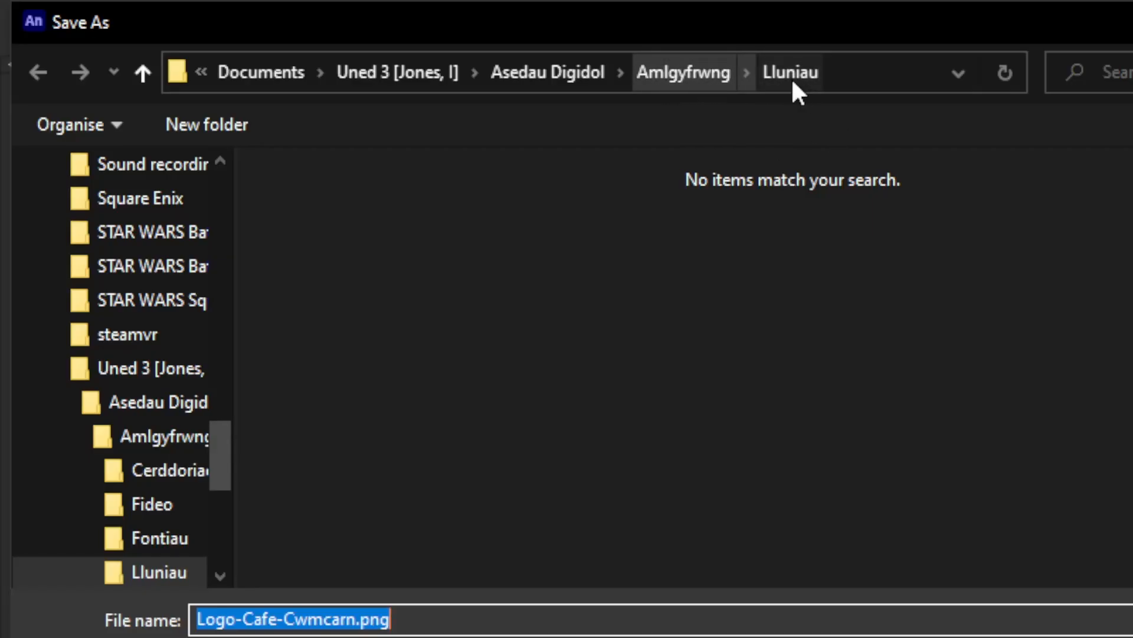
left_click(356, 619)
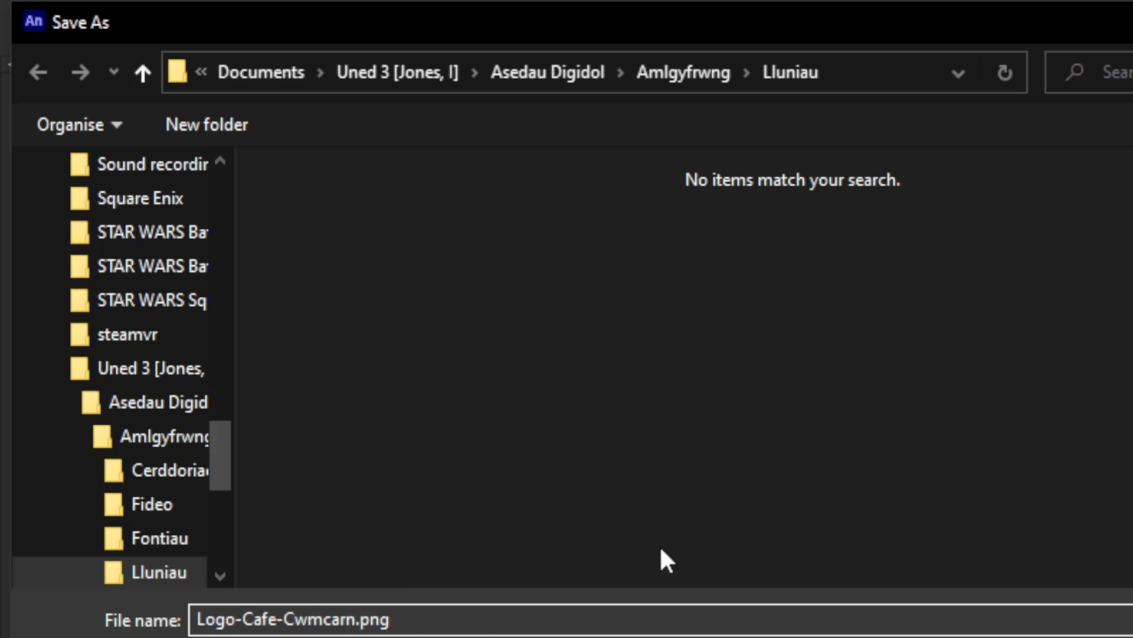
key("Return")
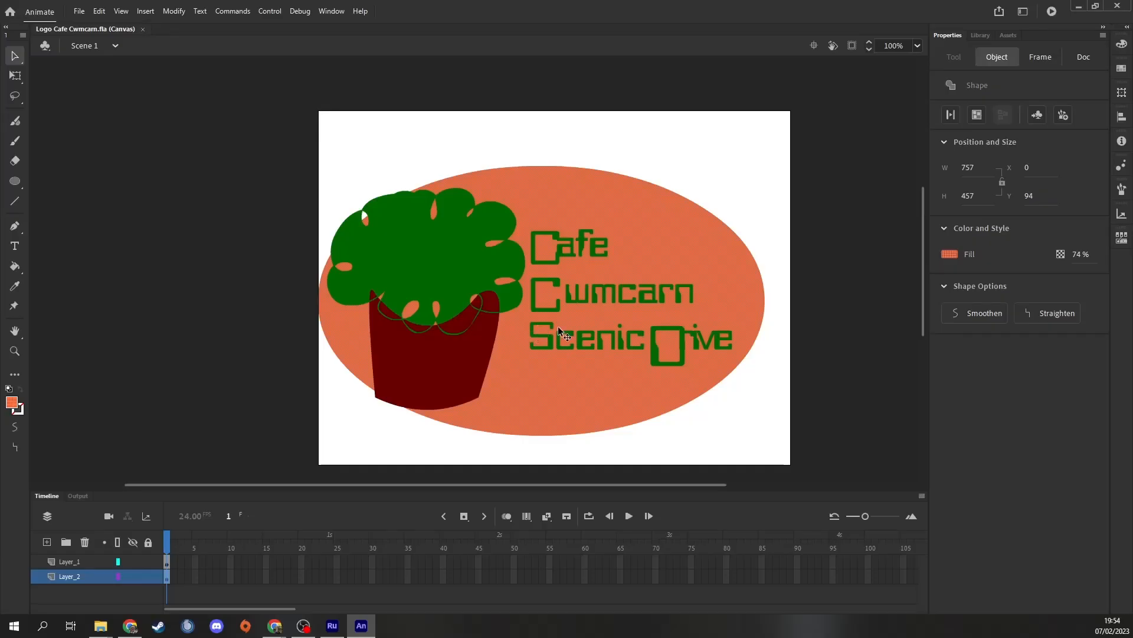
- Switch to the Amlgyfrwng window in File Explorer, minimizing the Videos window, and open the Lluniau folder
mouse_move(100, 625)
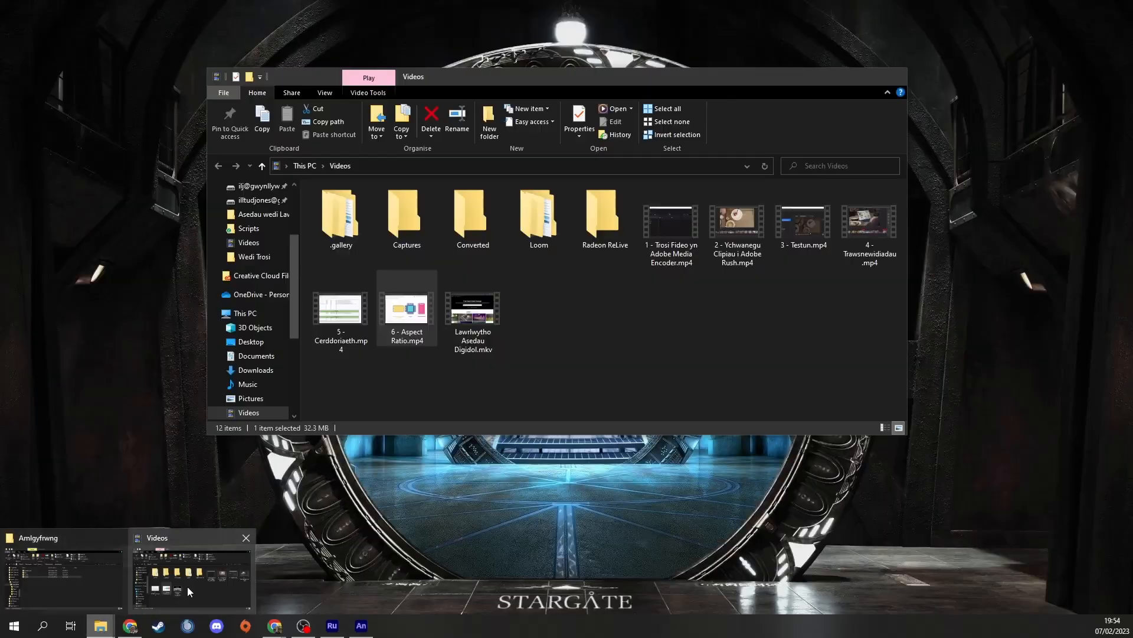
left_click(186, 586)
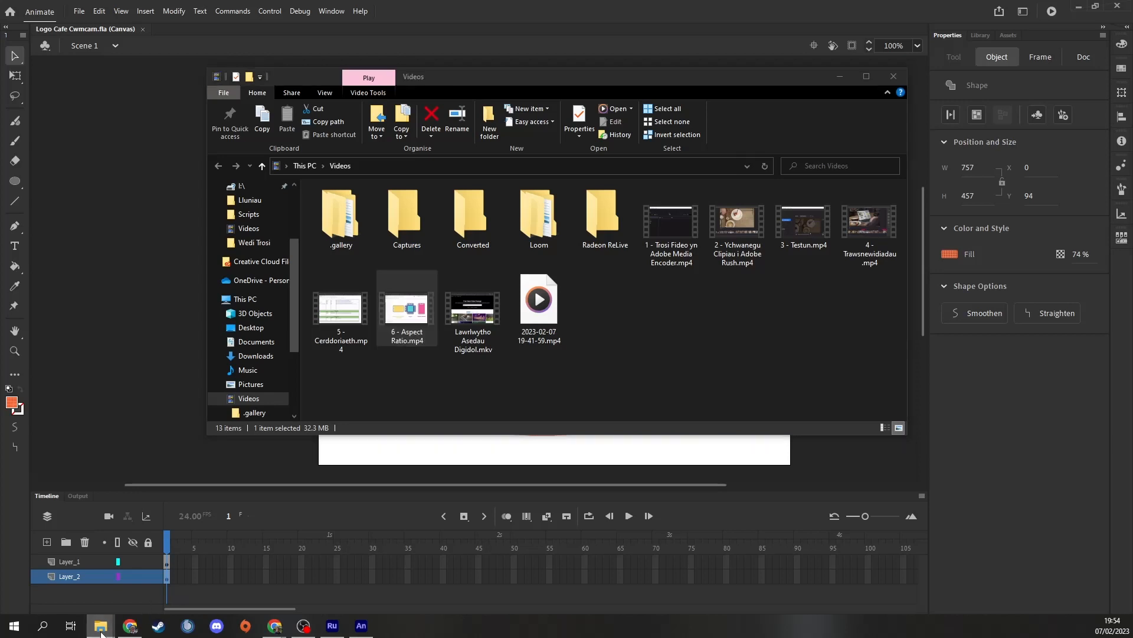
left_click(839, 76)
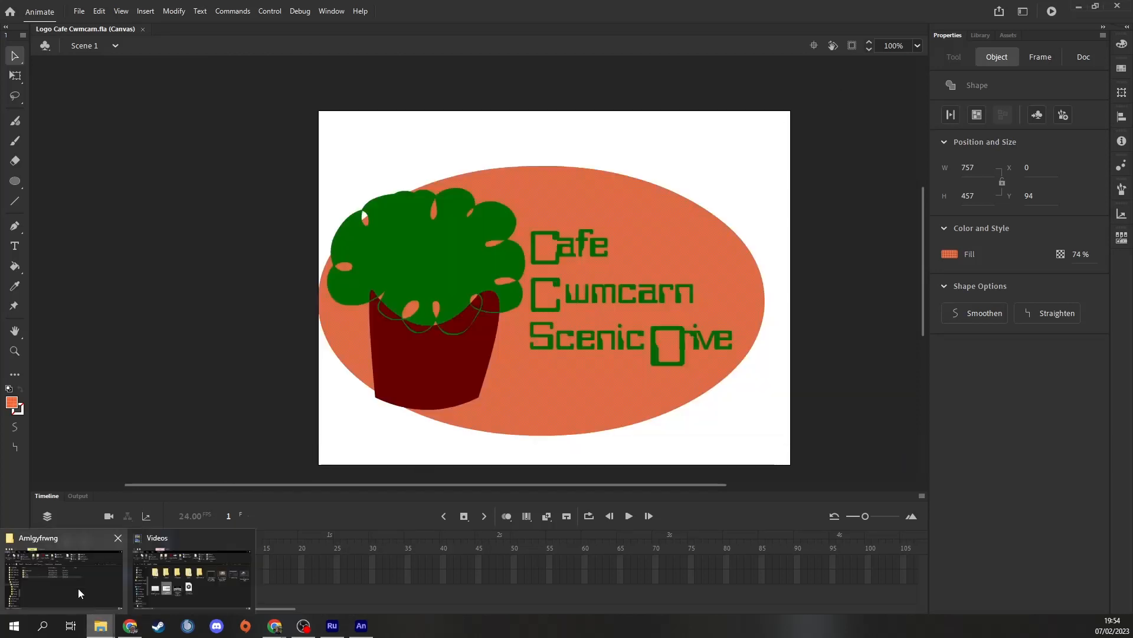
left_click_drag(1132, 177, 515, 121)
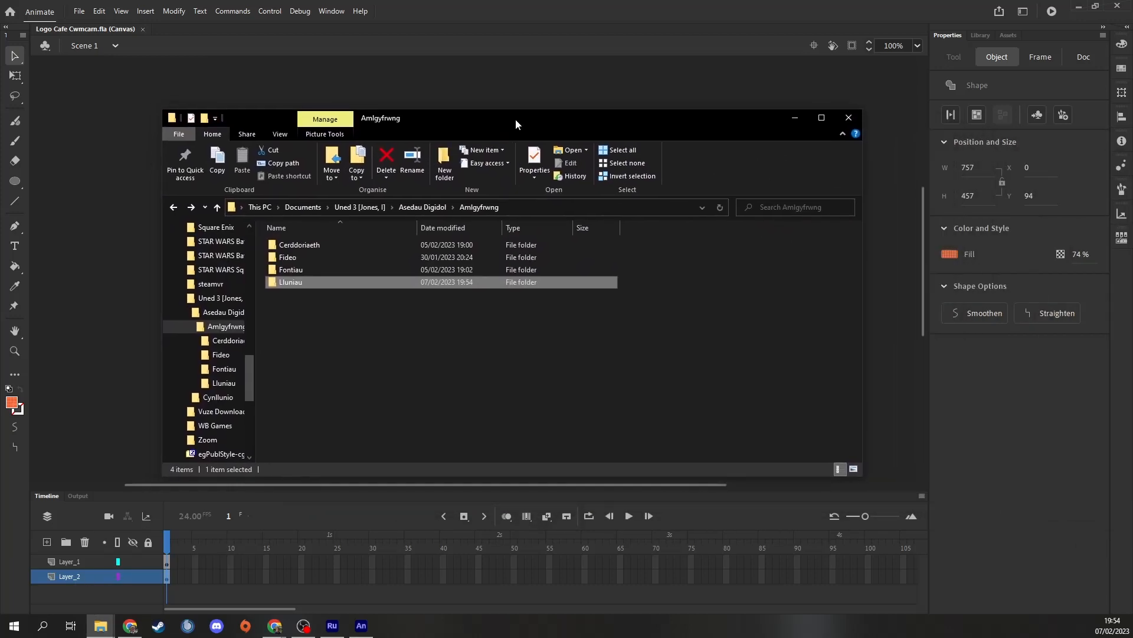
double_click(299, 283)
- Check the saved Animate files in the Lluniau folder and open Logo-Cafe-Cwmcarn.png to view it
left_click(292, 272)
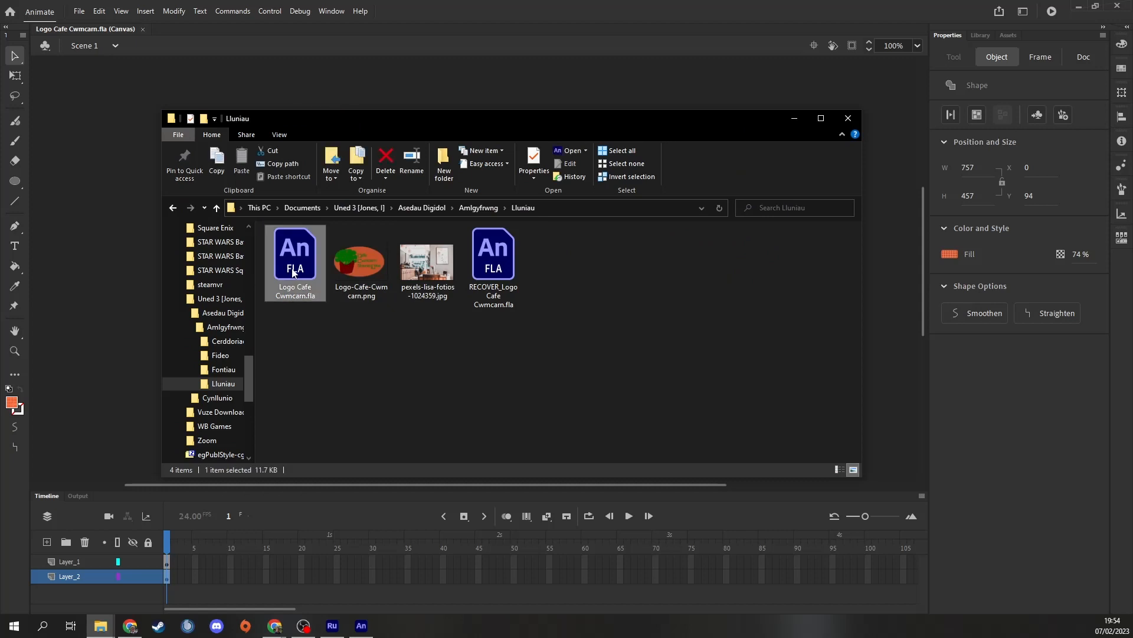
left_click(516, 264)
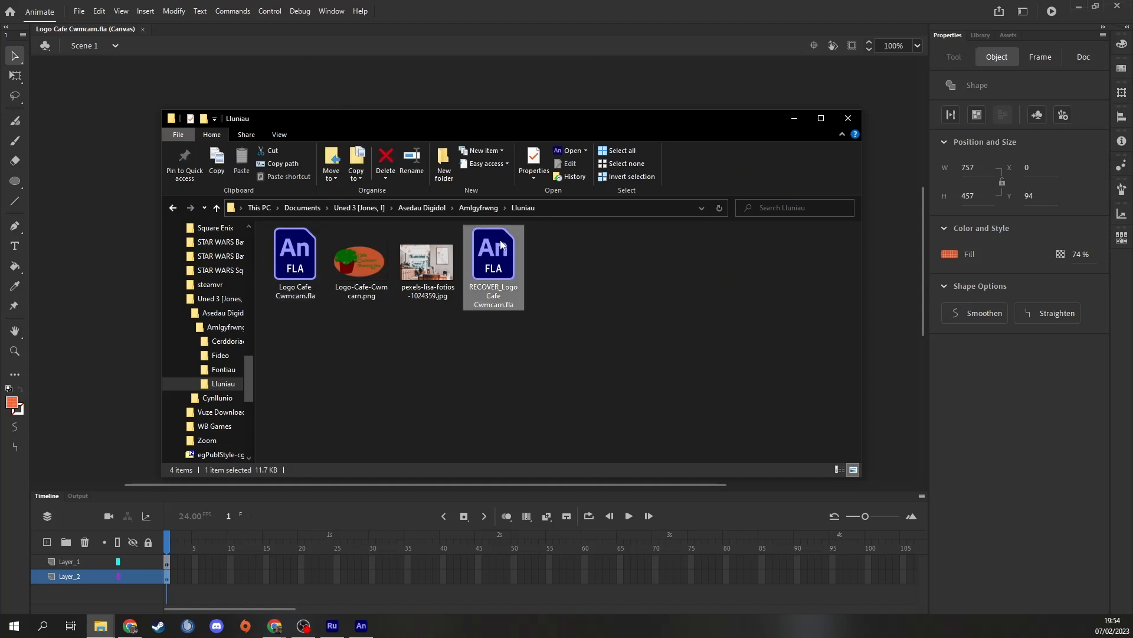
double_click(362, 272)
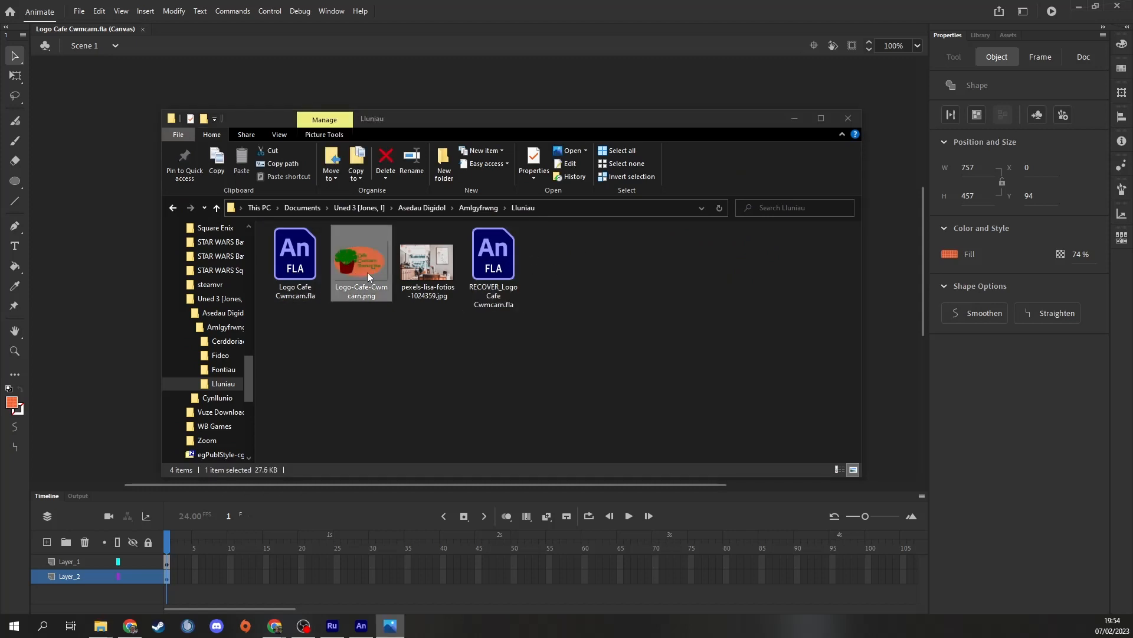